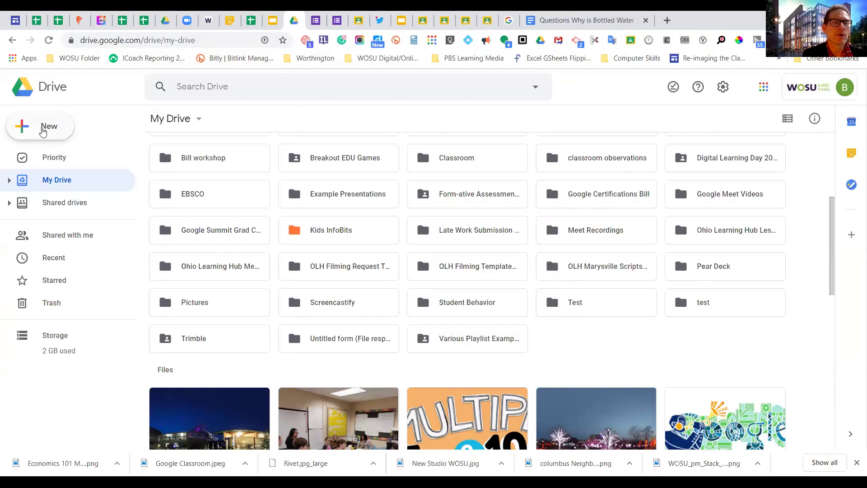
# Create a new blank Google Form from My Drive
pyautogui.click(45, 125)
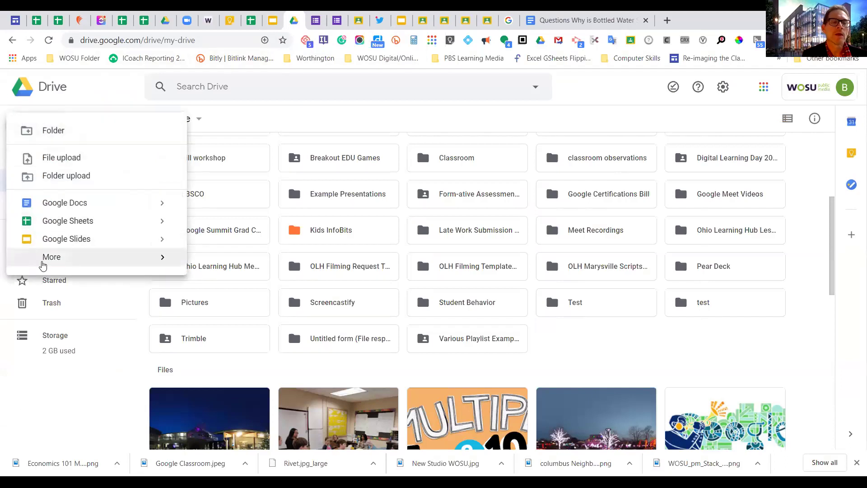
pyautogui.moveTo(65, 260)
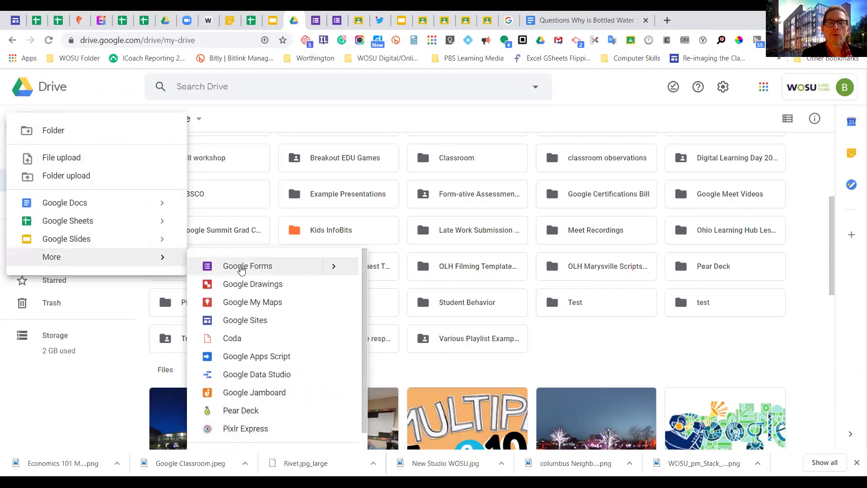
pyautogui.click(241, 267)
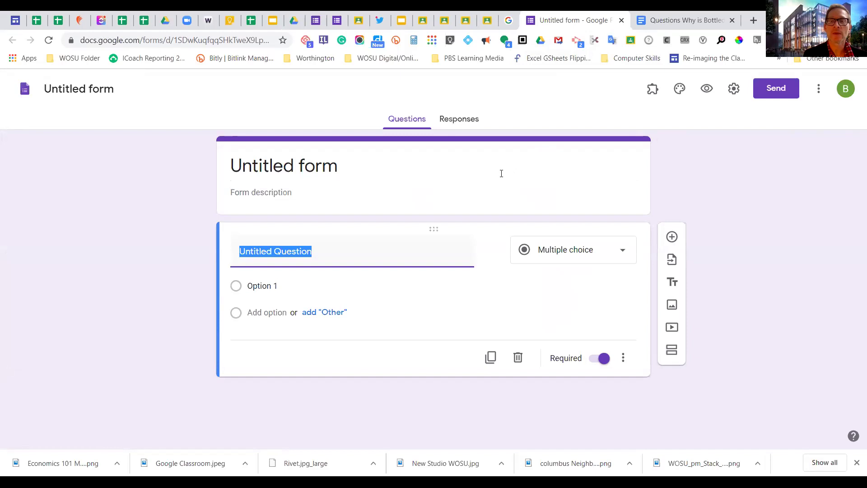
# Look over the form's general settings and turn on the option that makes it a quiz
pyautogui.click(732, 92)
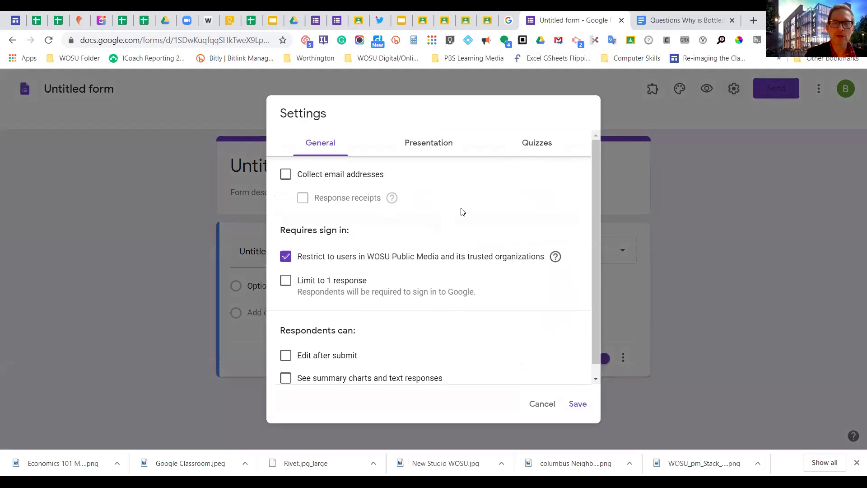
pyautogui.scroll(-1, 318, 198)
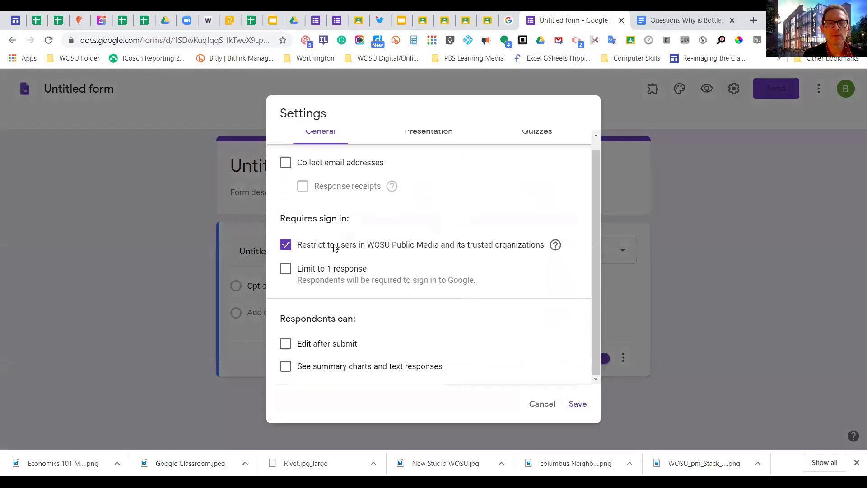
pyautogui.scroll(1, 397, 233)
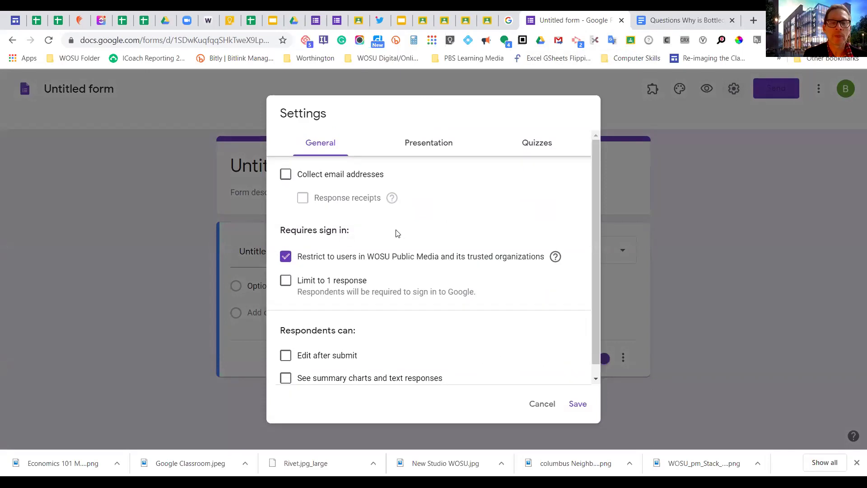
pyautogui.scroll(-1, 397, 234)
pyautogui.scroll(1, 397, 236)
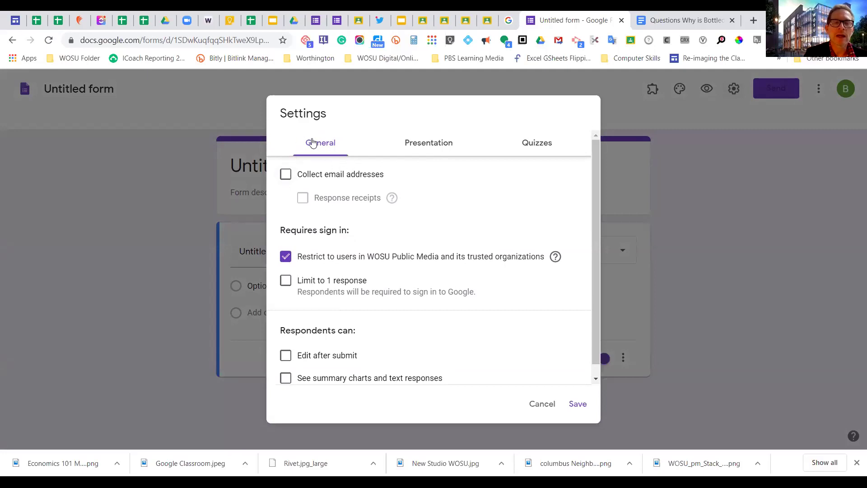
pyautogui.click(533, 146)
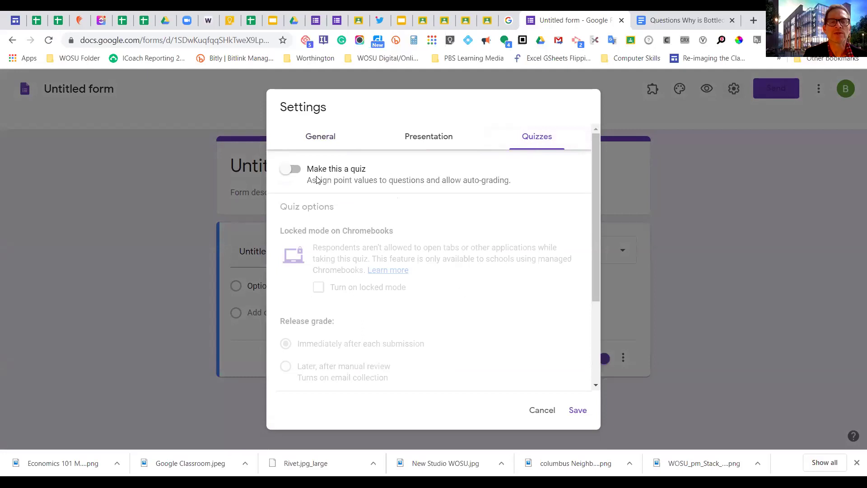
pyautogui.click(289, 170)
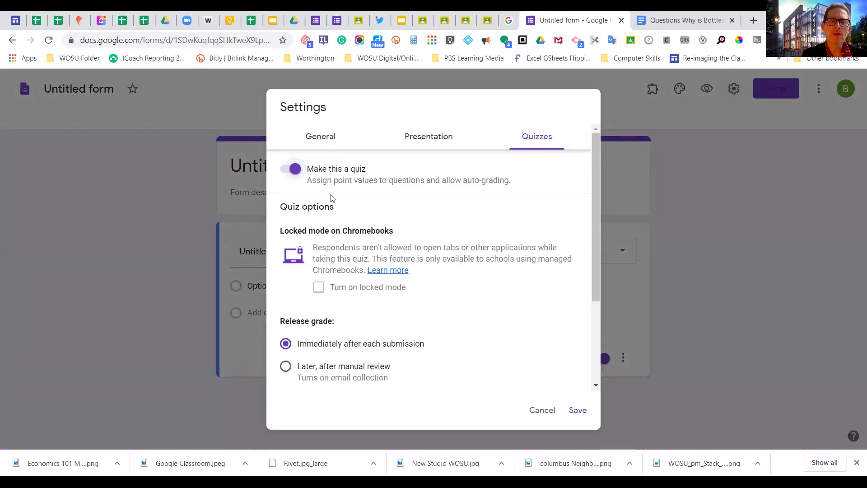
# Review the locked mode, grade release and respondent visibility options, and save the quiz settings
pyautogui.scroll(-3, 345, 197)
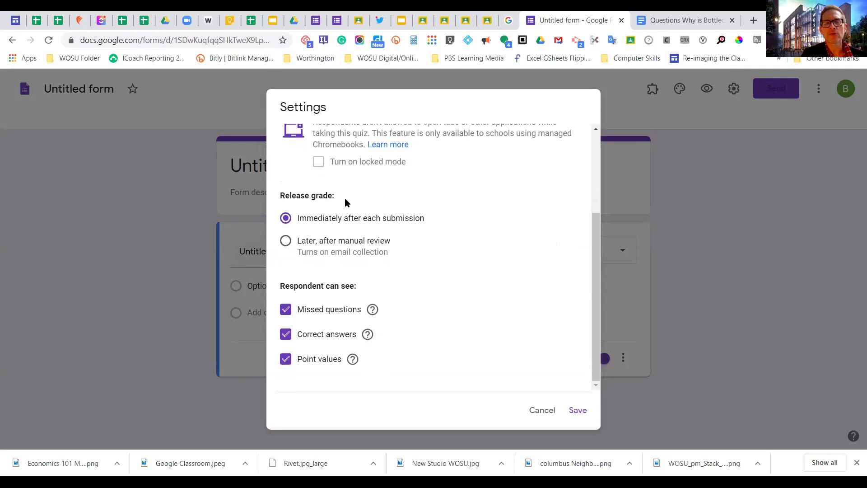
pyautogui.scroll(3, 345, 199)
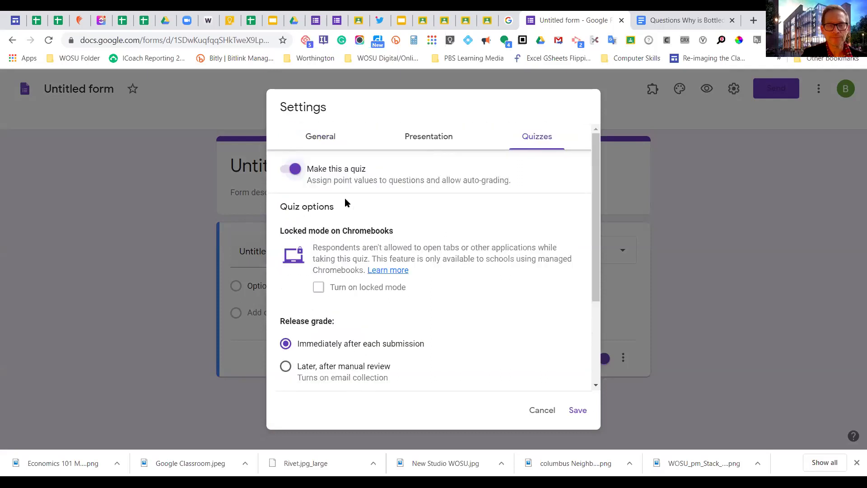
pyautogui.scroll(-3, 344, 202)
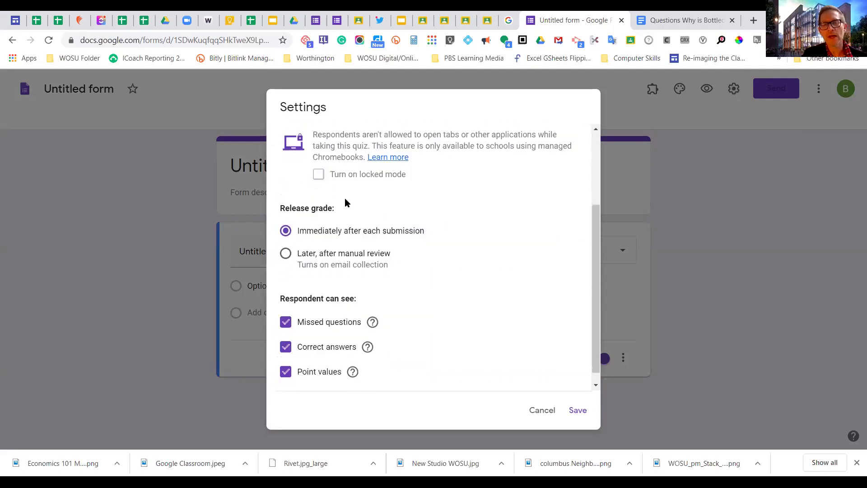
pyautogui.scroll(1, 345, 198)
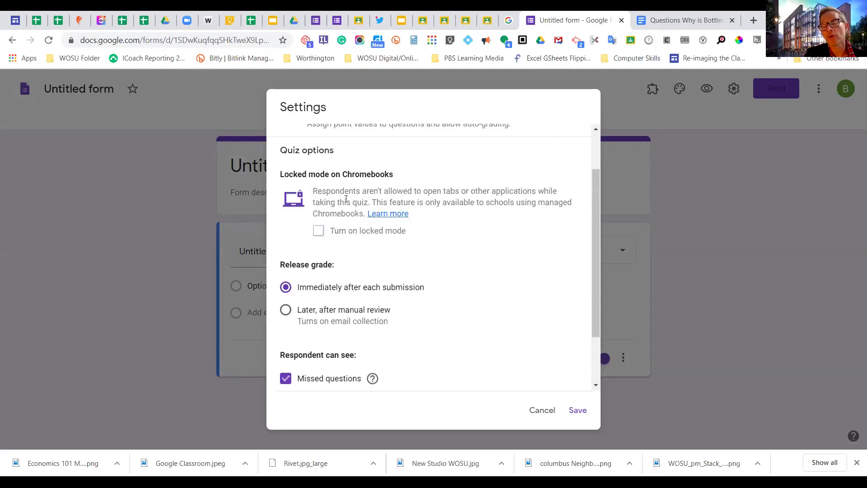
pyautogui.scroll(-1, 346, 199)
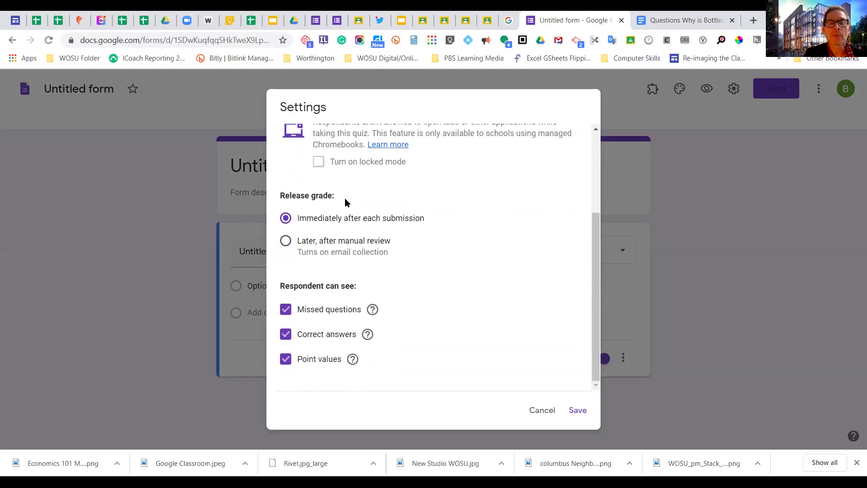
pyautogui.scroll(2, 332, 220)
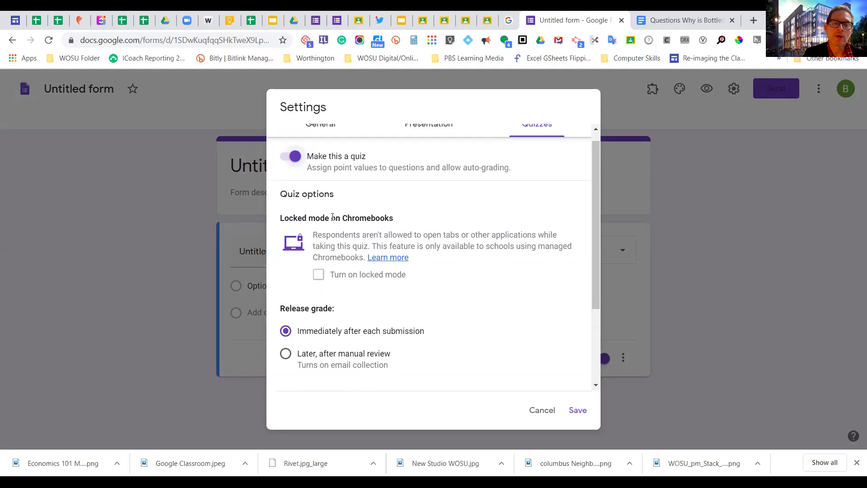
pyautogui.scroll(-2, 331, 220)
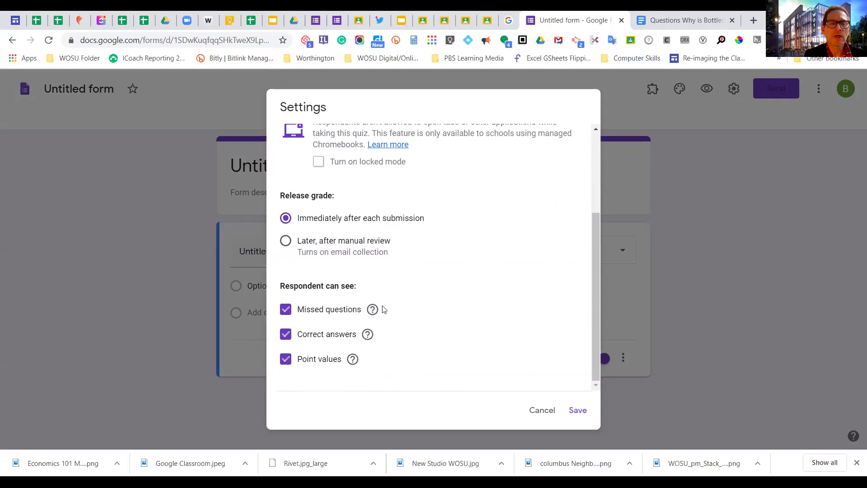
pyautogui.scroll(3, 384, 309)
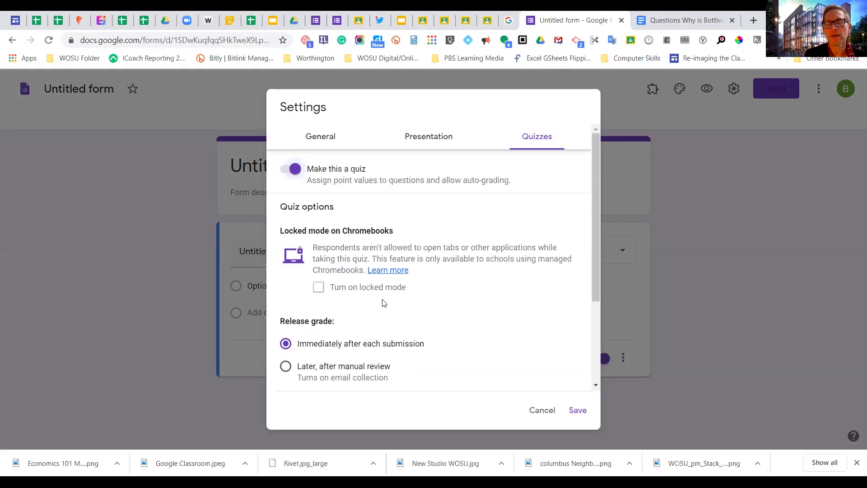
pyautogui.scroll(-3, 391, 289)
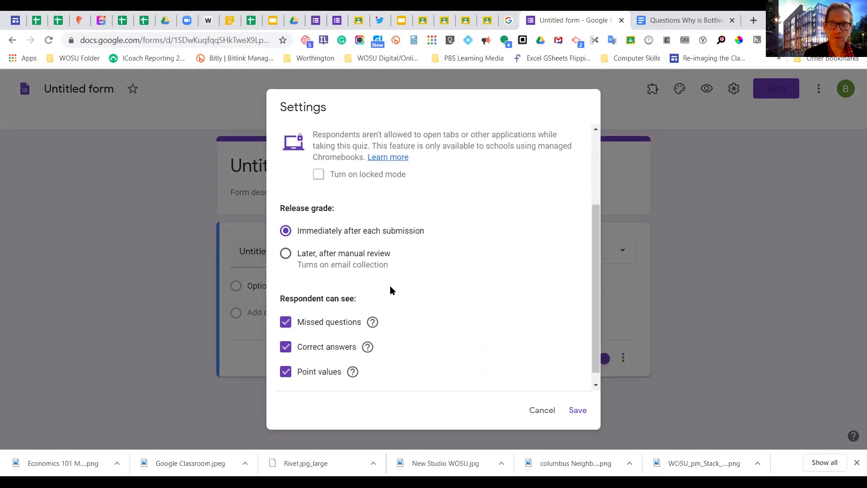
pyautogui.scroll(3, 389, 285)
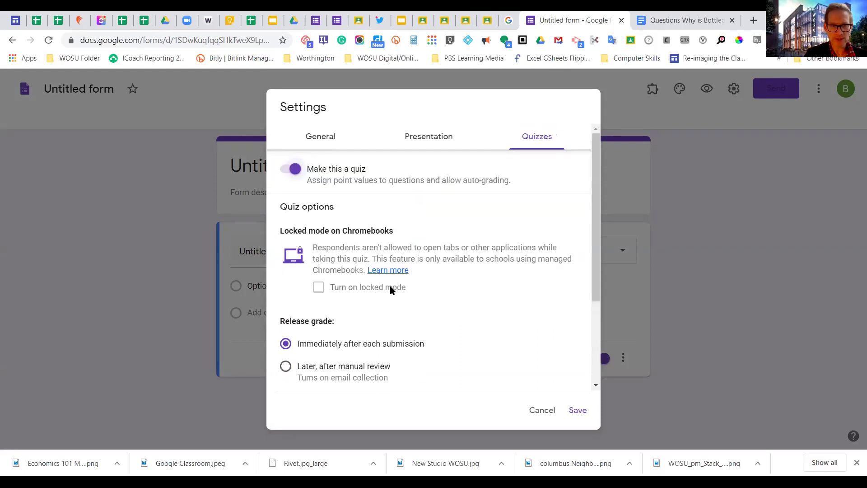
pyautogui.click(578, 411)
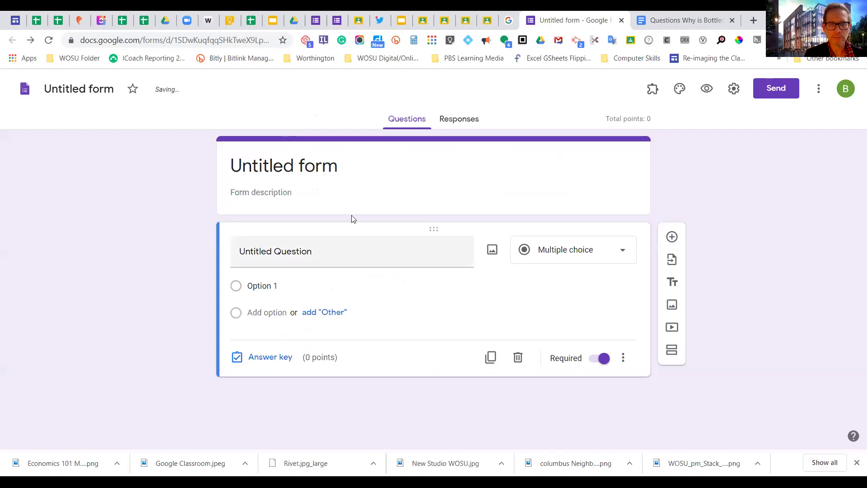
# Title the form "Econ Chapter 5"
pyautogui.click(298, 173)
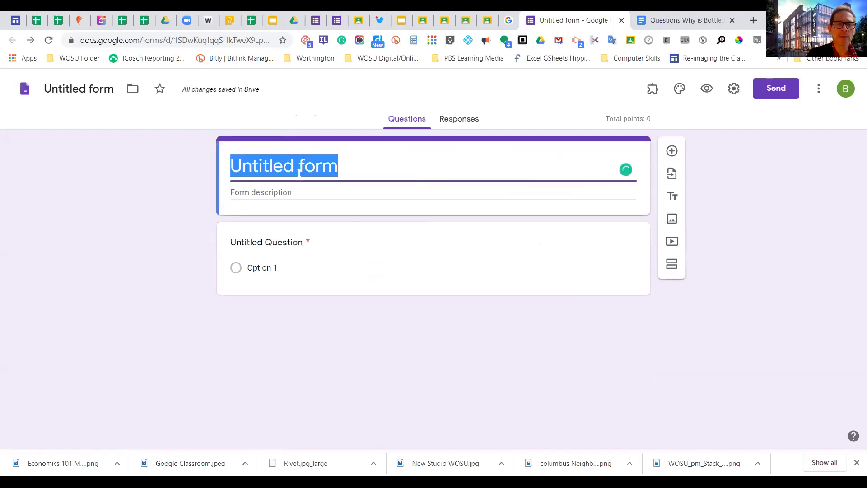
pyautogui.write('E')
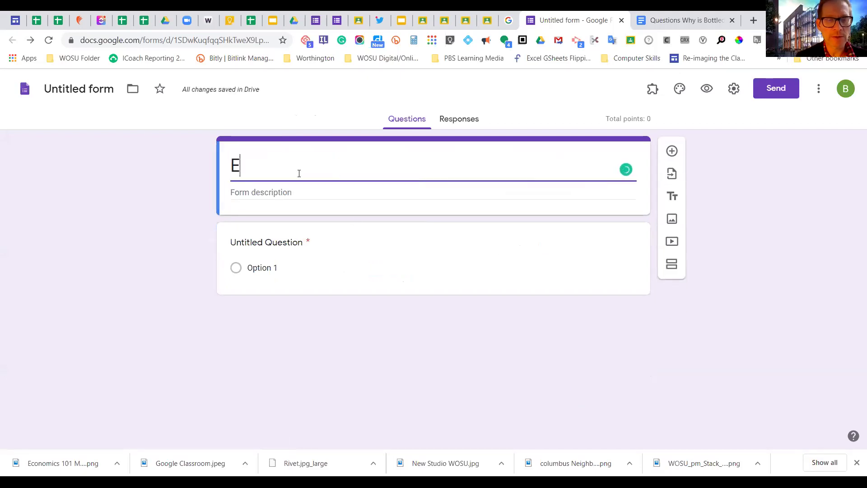
pyautogui.write('con Chapter 5')
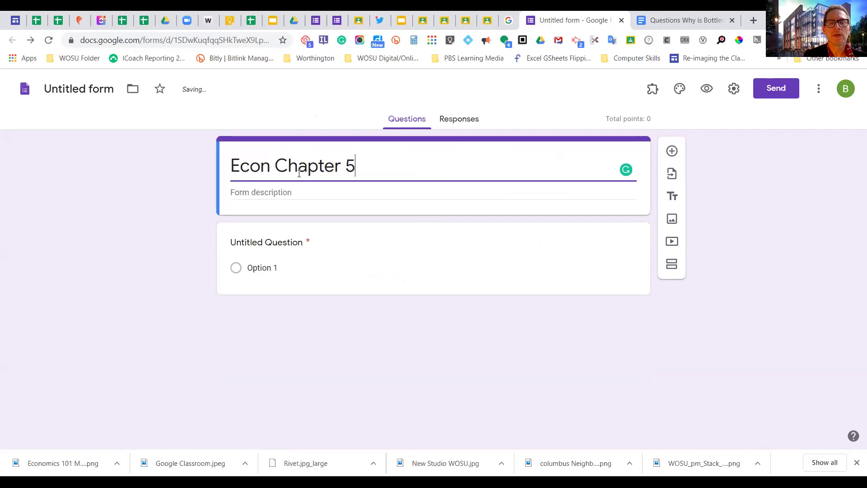
# View the question types available for the untitled question without changing its type
pyautogui.click(279, 198)
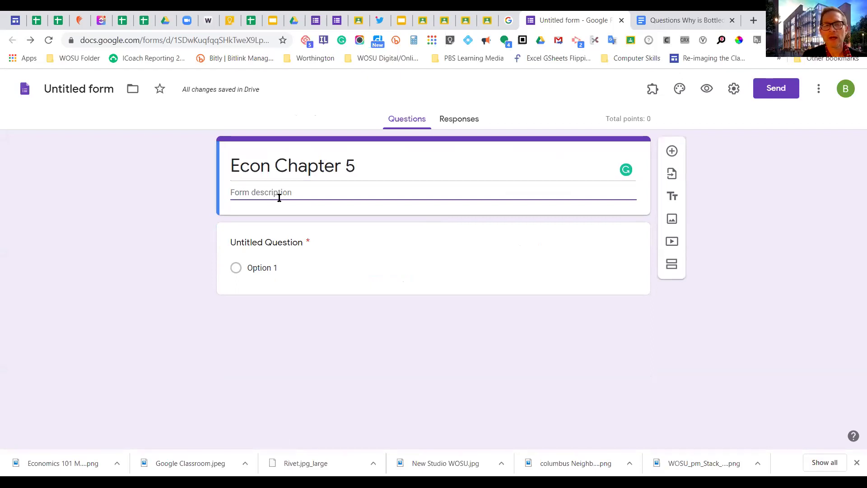
pyautogui.click(307, 261)
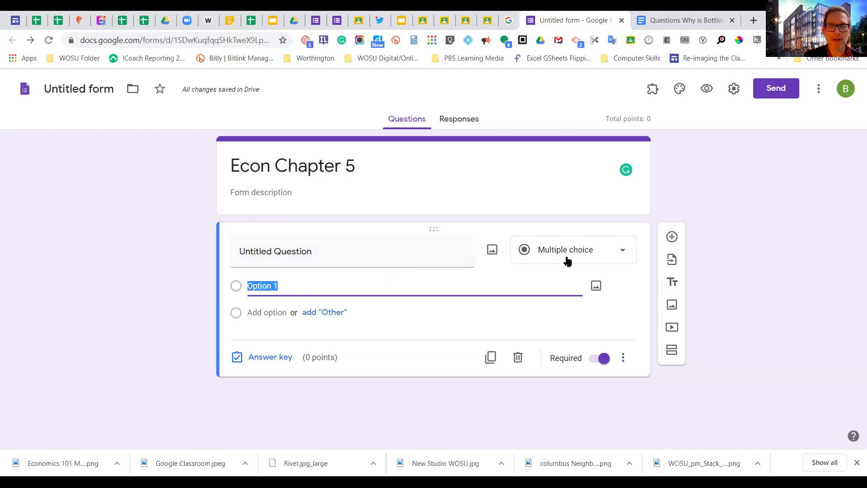
pyautogui.click(617, 254)
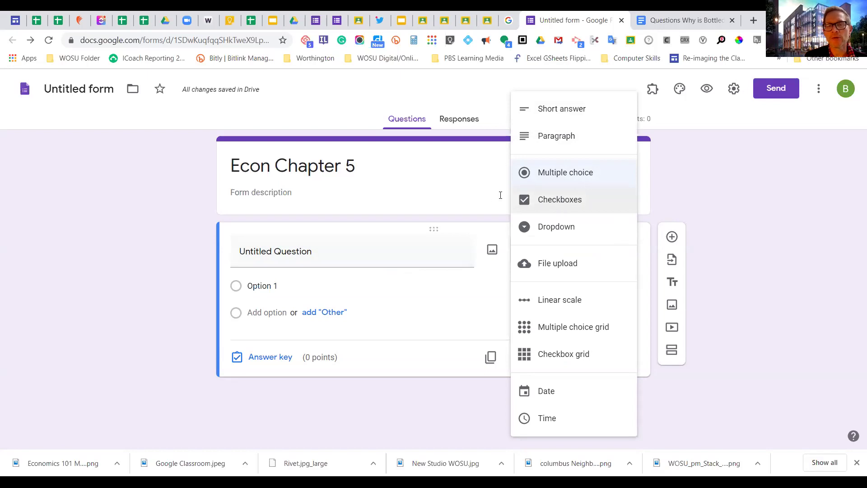
pyautogui.click(455, 206)
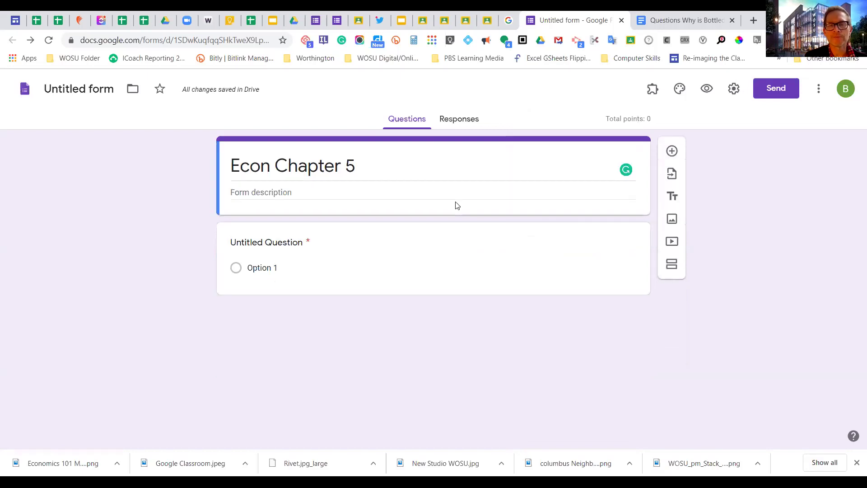
# Switch to the Econ Chapter 2 Quiz form and open the answer key of the question on the additional benefit received
pyautogui.click(349, 30)
pyautogui.scroll(-3, 428, 235)
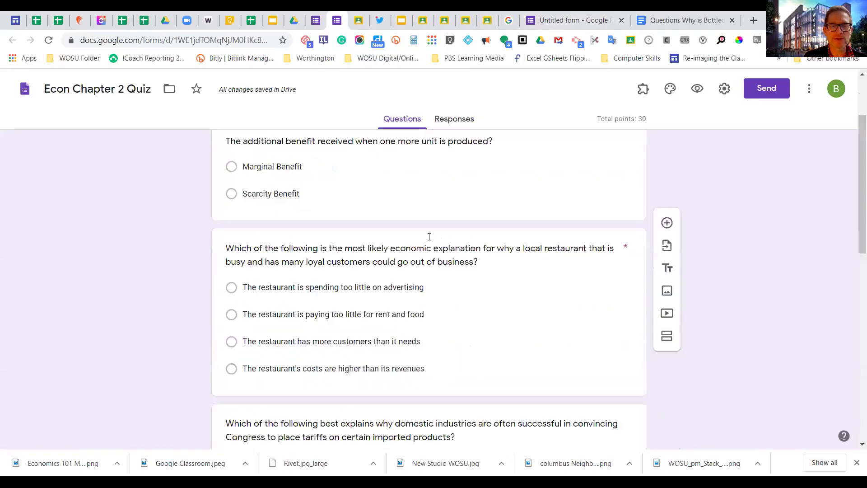
pyautogui.scroll(1, 429, 237)
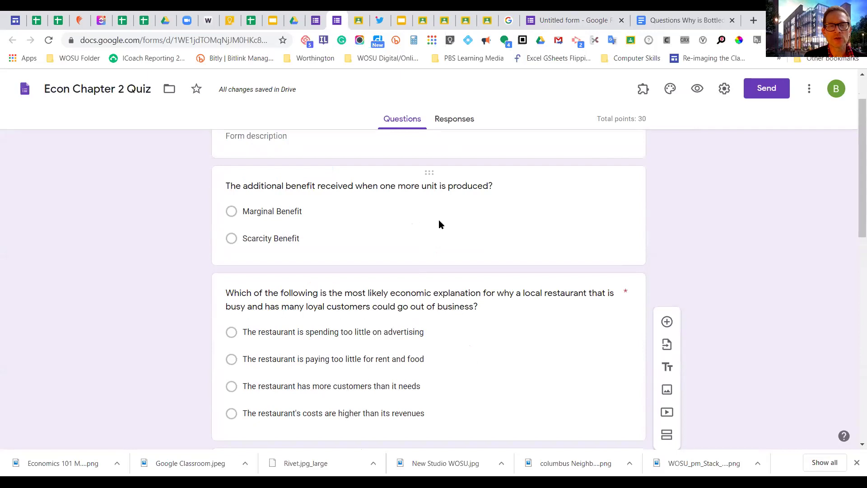
pyautogui.click(449, 227)
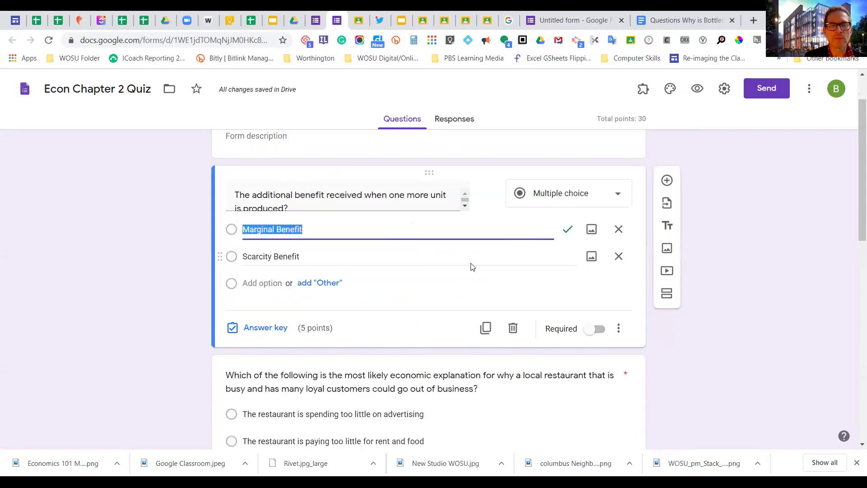
pyautogui.scroll(-1, 326, 199)
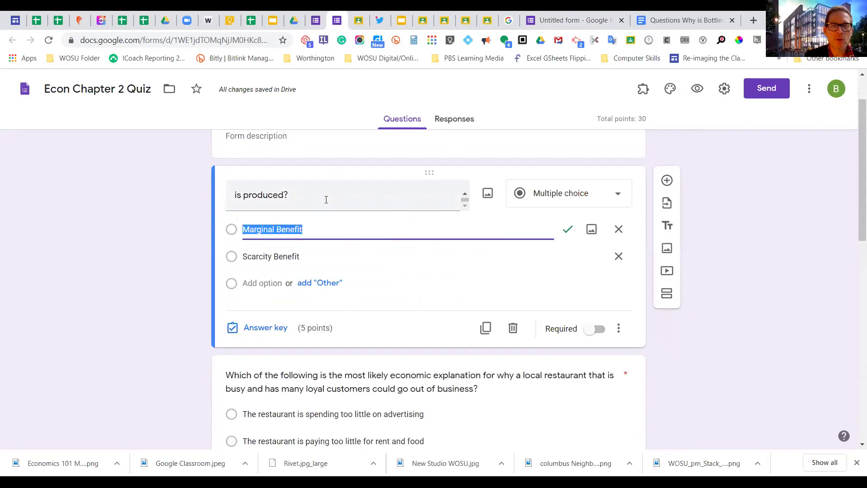
pyautogui.scroll(1, 362, 197)
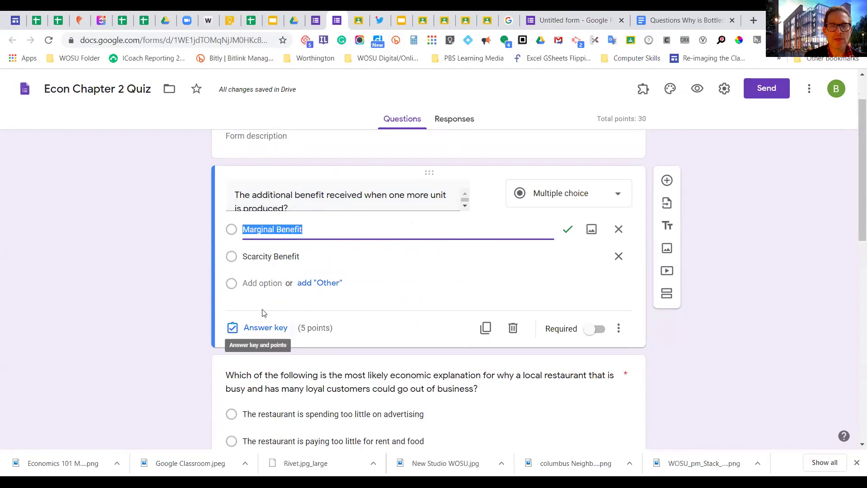
pyautogui.click(278, 332)
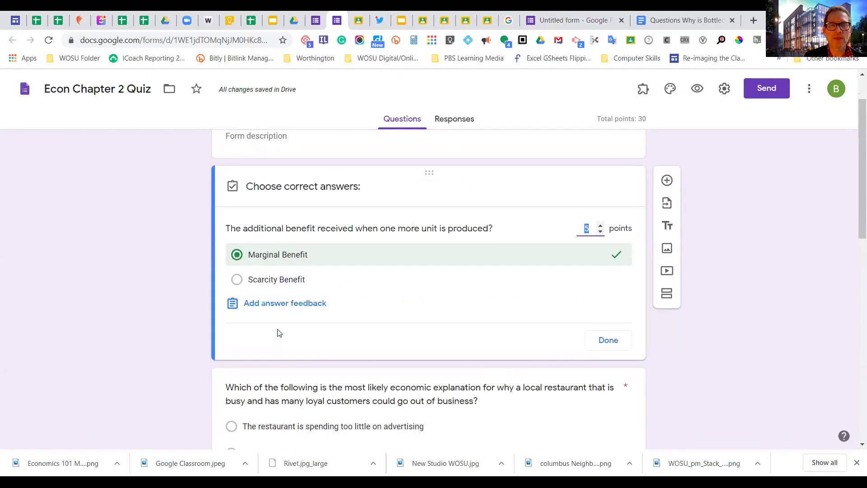
# Try Scarcity Benefit as the correct answer in the answer key and set it back to Marginal Benefit
pyautogui.click(264, 288)
pyautogui.click(255, 264)
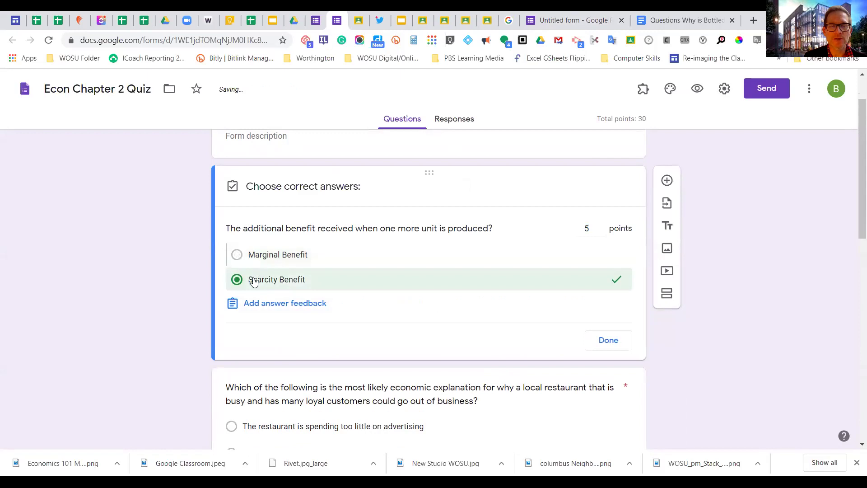
pyautogui.click(239, 279)
pyautogui.click(239, 259)
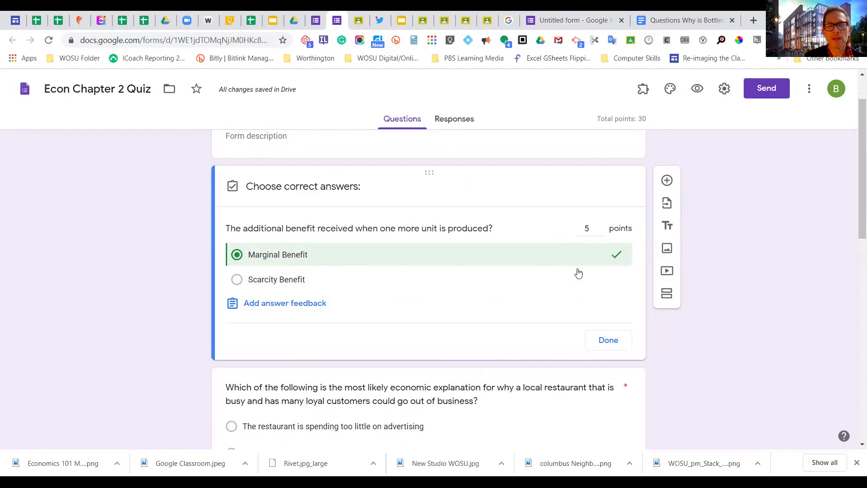
# Close the current answer key and open the one for the question on why a busy local restaurant could go out of business
pyautogui.click(608, 339)
pyautogui.scroll(-3, 611, 338)
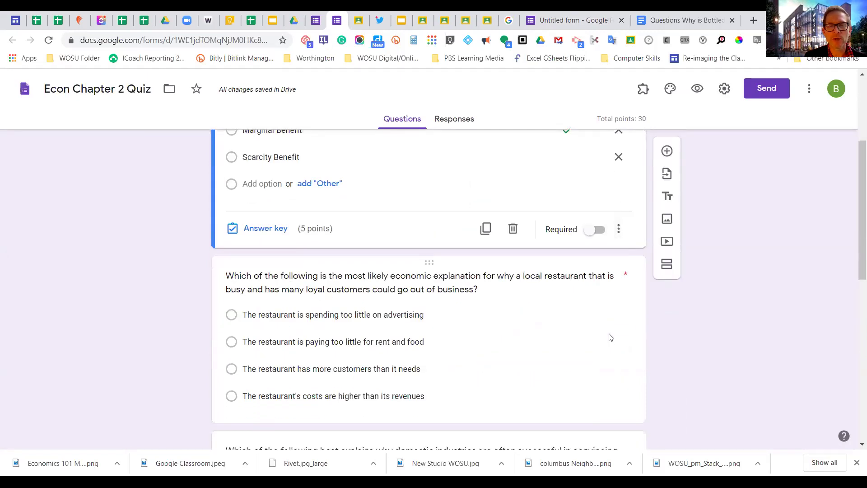
pyautogui.scroll(-1, 547, 327)
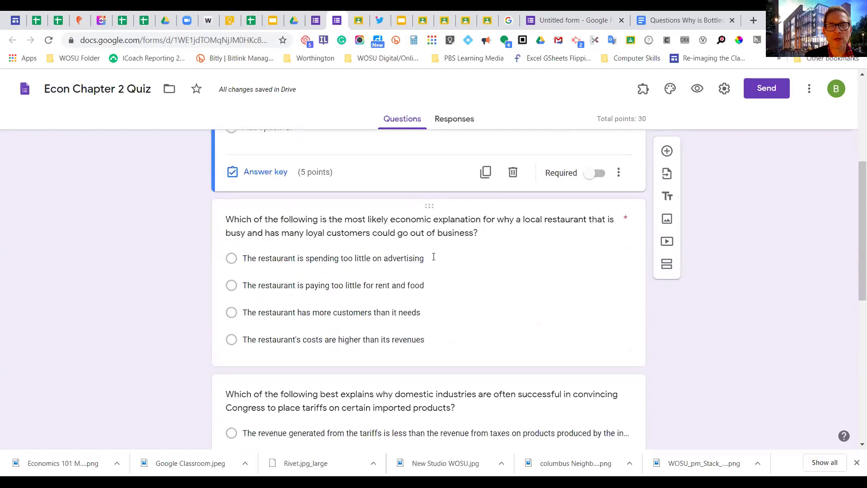
pyautogui.click(478, 254)
pyautogui.scroll(4, 470, 256)
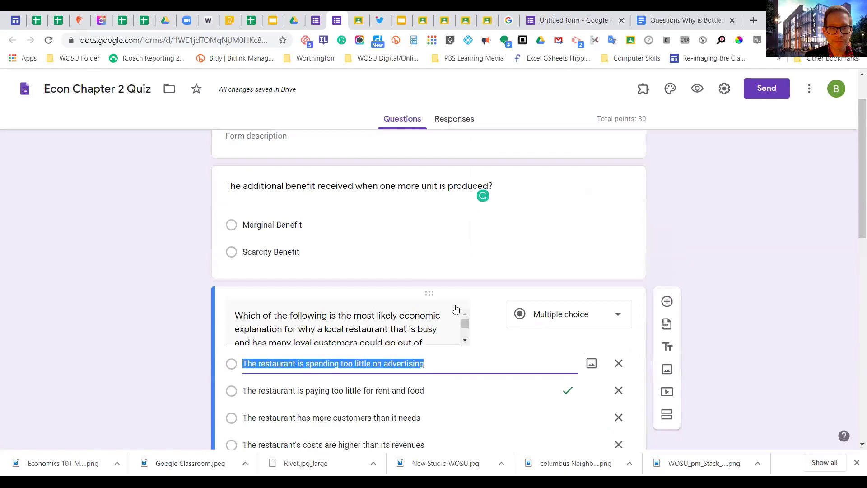
pyautogui.scroll(-2, 447, 327)
pyautogui.scroll(-4, 470, 304)
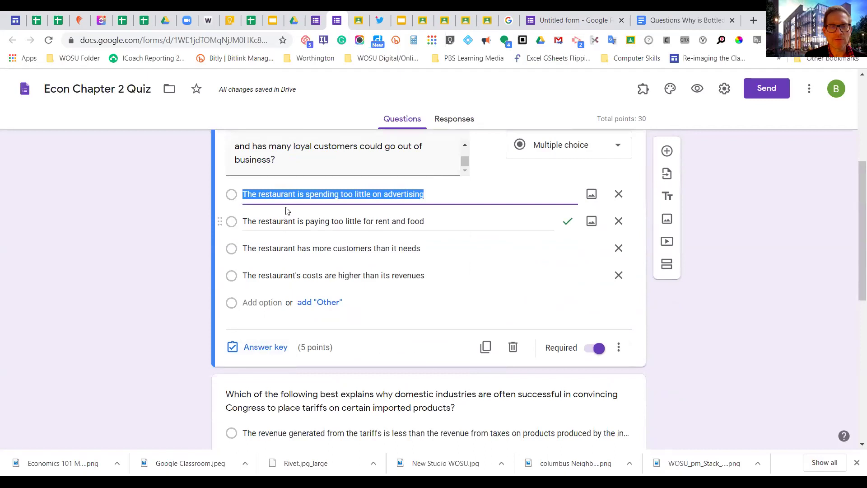
pyautogui.click(265, 348)
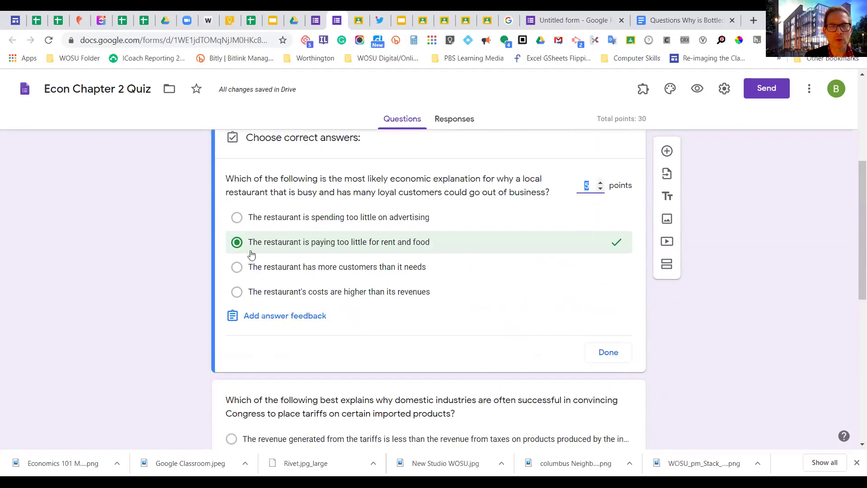
# Try "The restaurant has more customers than it needs" as a correct answer, restore the original answer and 5 points, and close the answer key
pyautogui.click(236, 267)
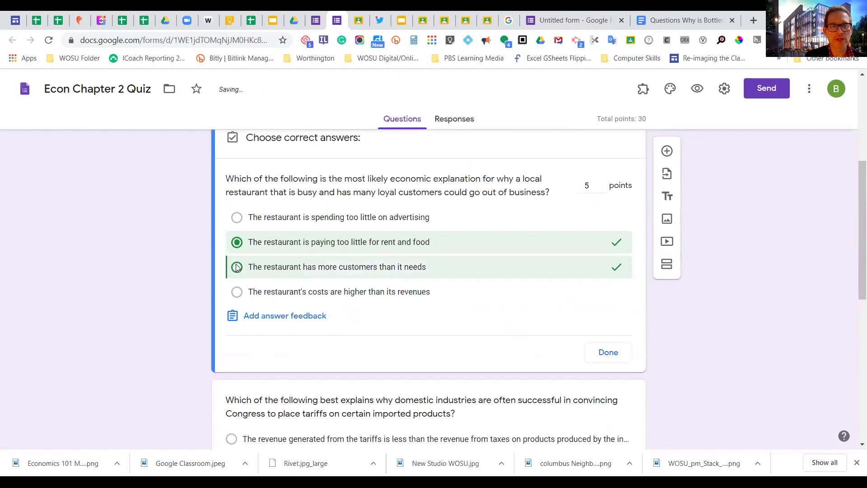
pyautogui.click(237, 243)
pyautogui.click(237, 244)
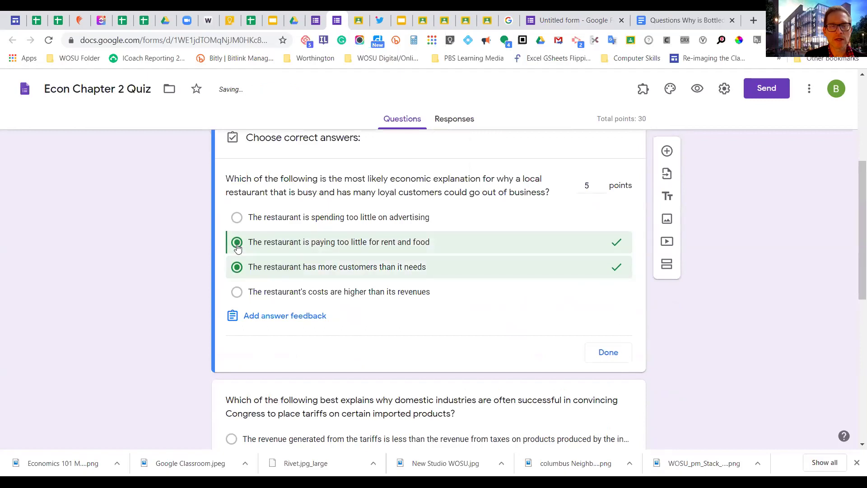
pyautogui.click(600, 188)
pyautogui.click(601, 183)
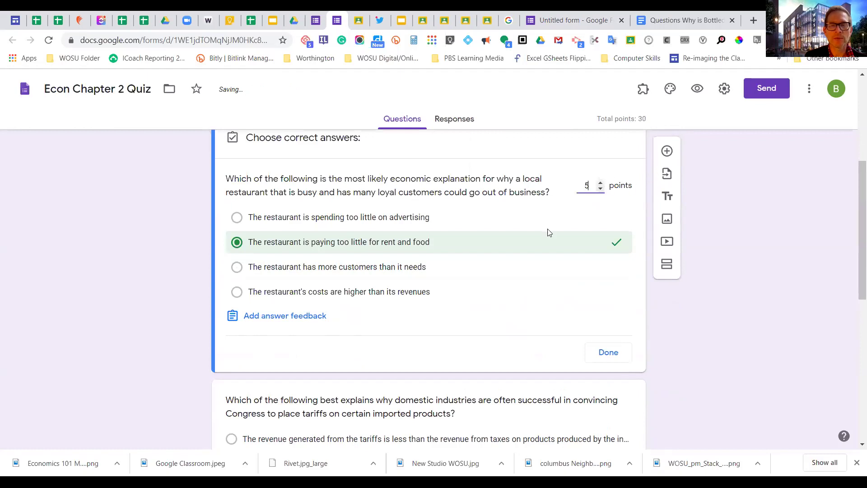
pyautogui.click(613, 355)
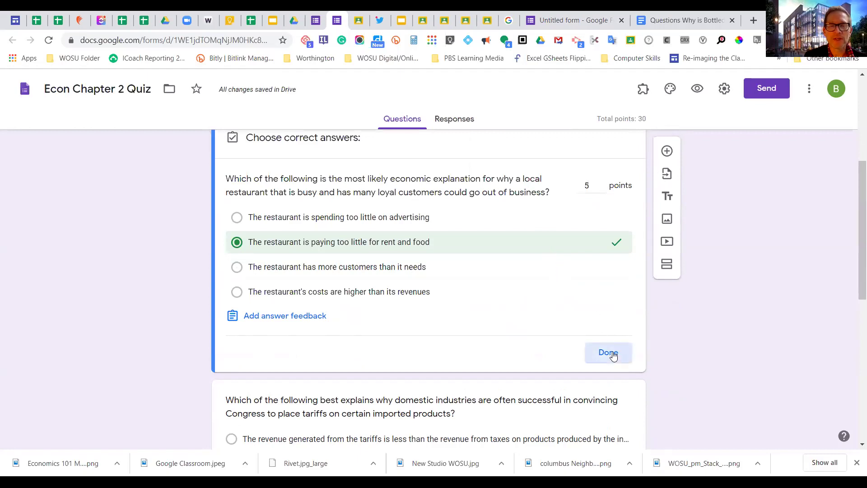
# Look through the quiz's questions, including the Required setting, the question tools and the total points
pyautogui.scroll(-1, 610, 343)
pyautogui.scroll(-2, 609, 338)
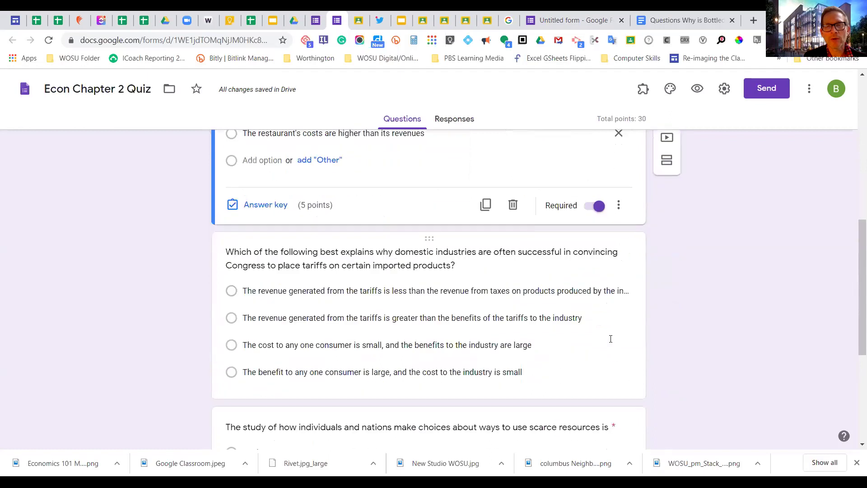
pyautogui.scroll(-1, 577, 307)
pyautogui.scroll(1, 569, 293)
pyautogui.scroll(6, 568, 295)
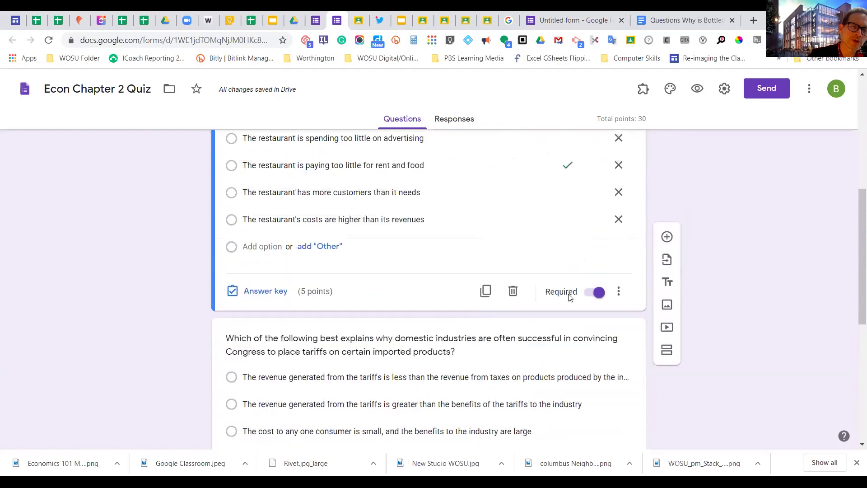
pyautogui.scroll(-3, 568, 297)
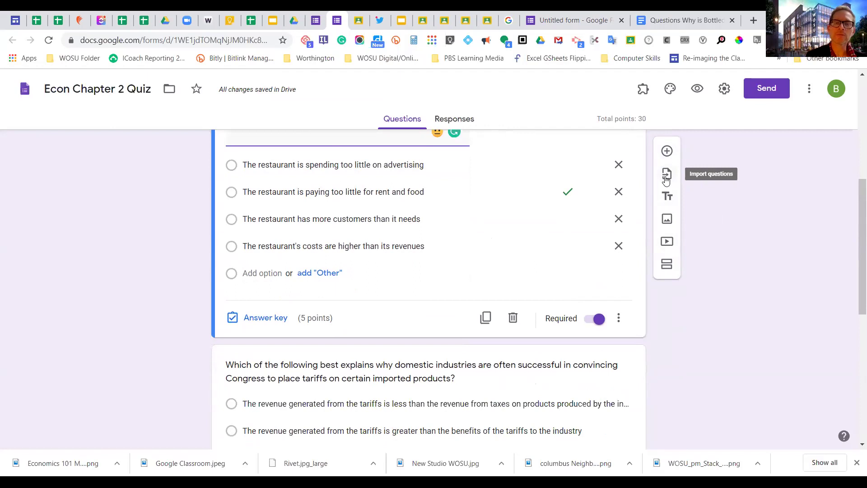
pyautogui.scroll(6, 665, 179)
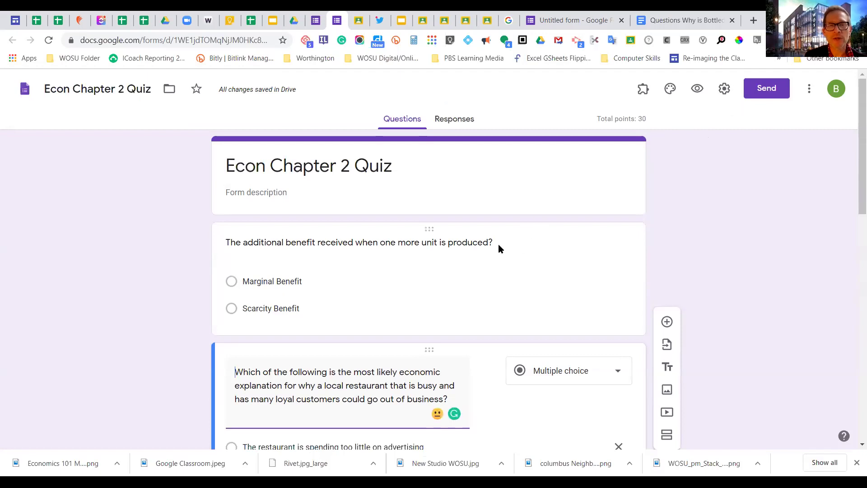
pyautogui.scroll(-3, 490, 244)
pyautogui.scroll(3, 490, 248)
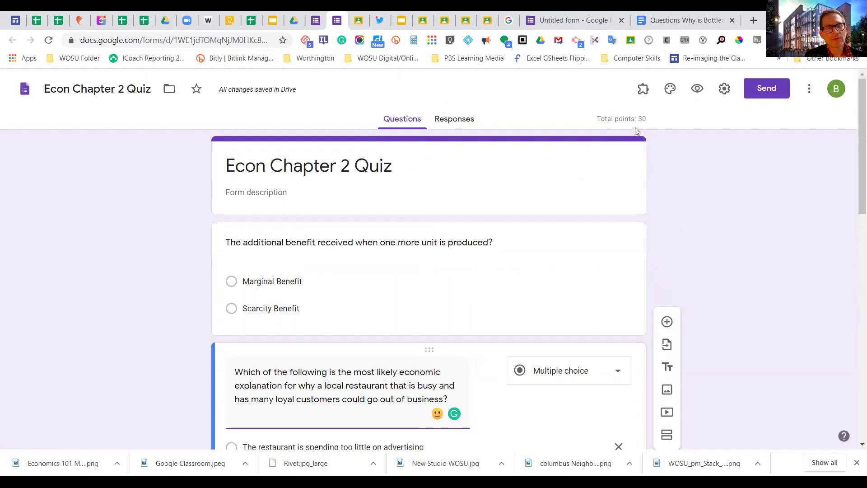
# Review the email, link and embed HTML options for sending the quiz, copying the form link along the way
pyautogui.click(756, 90)
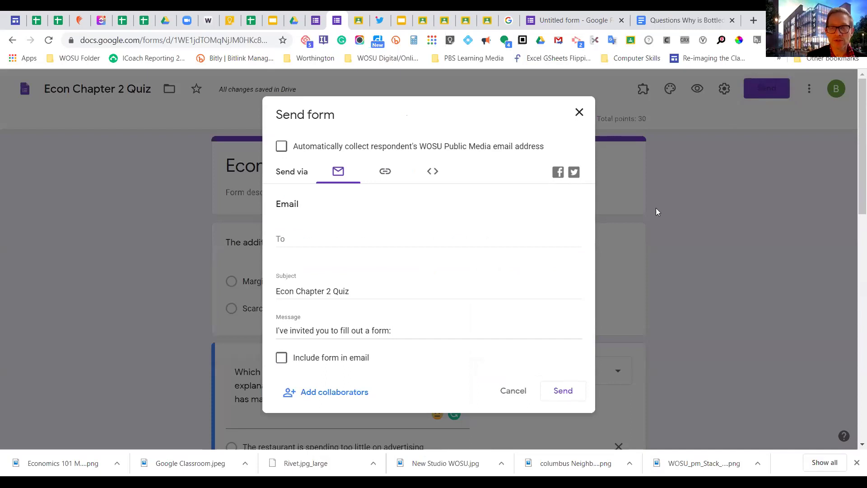
pyautogui.click(322, 239)
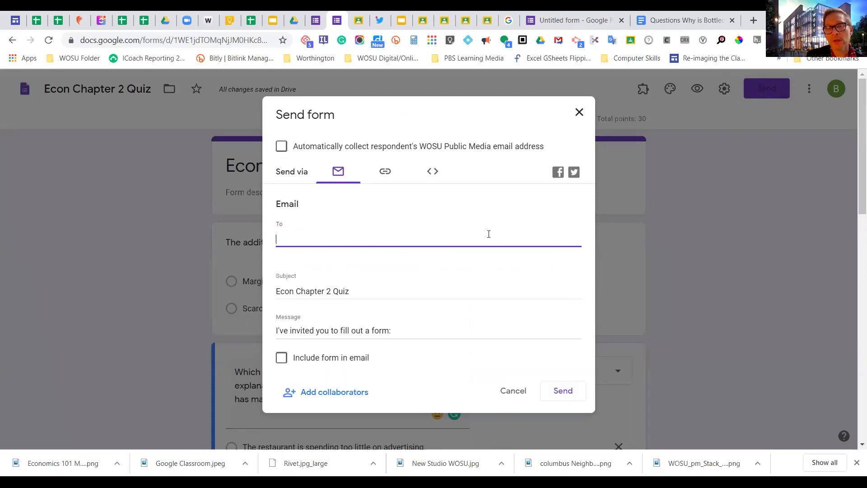
pyautogui.click(385, 177)
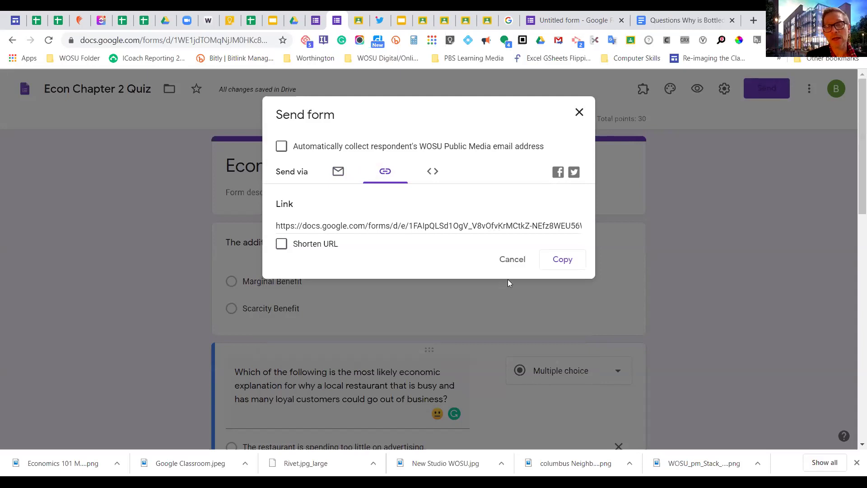
pyautogui.click(544, 261)
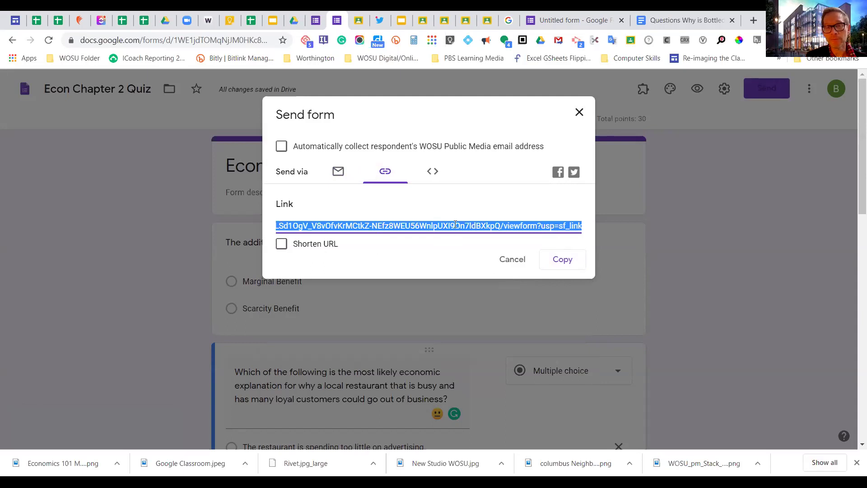
pyautogui.click(431, 176)
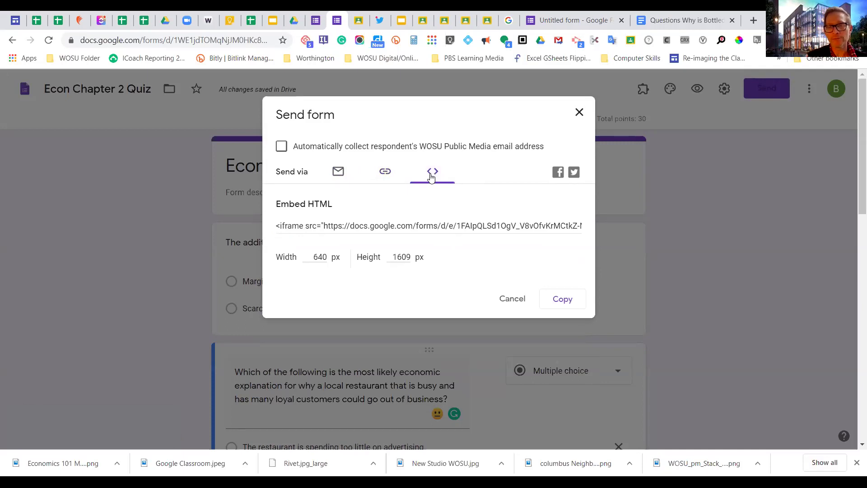
pyautogui.click(579, 112)
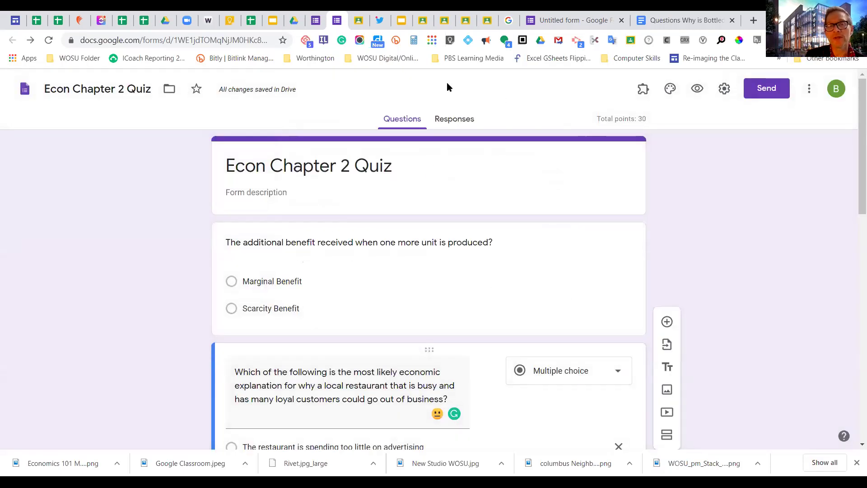
# Switch to Google Classroom and open the classwork of the Economics 101 class
pyautogui.click(363, 31)
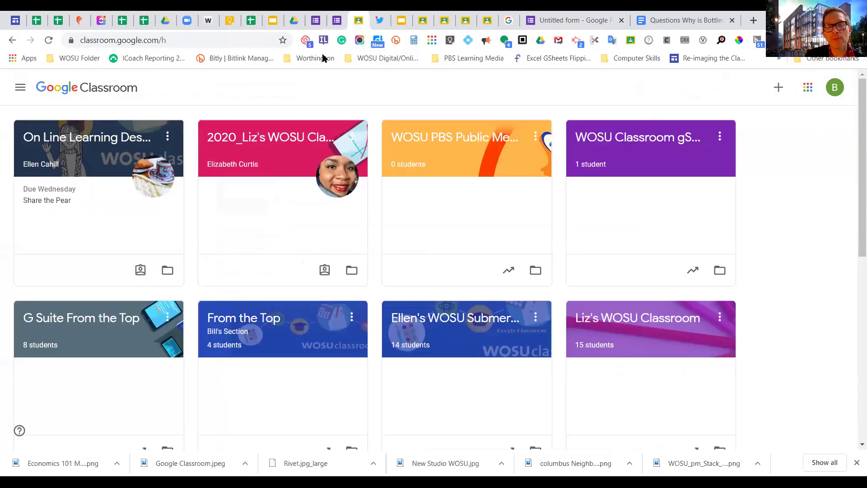
pyautogui.scroll(-6, 328, 200)
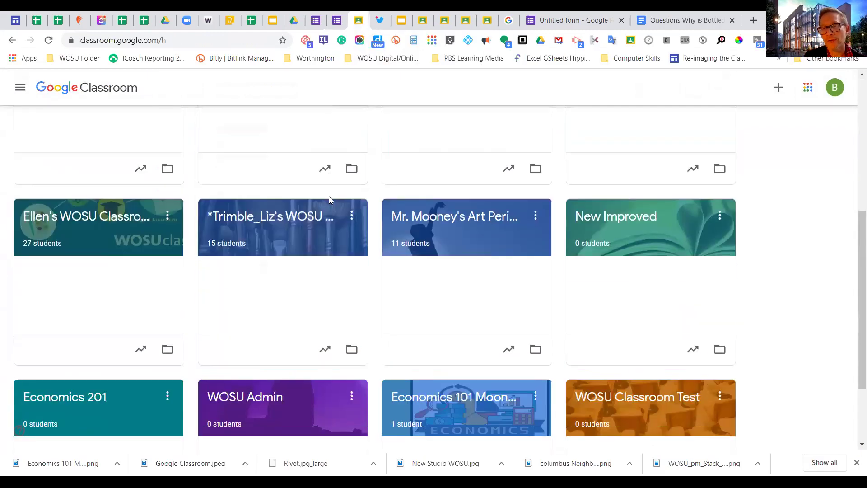
pyautogui.scroll(-1, 330, 200)
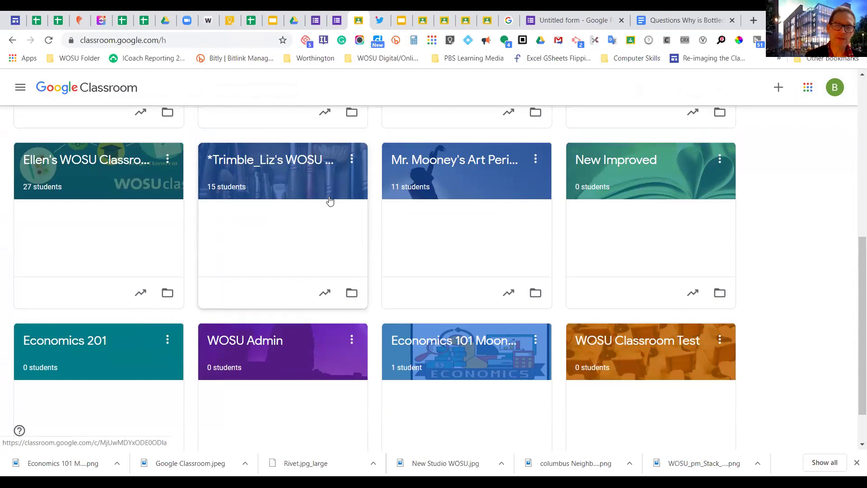
pyautogui.click(459, 342)
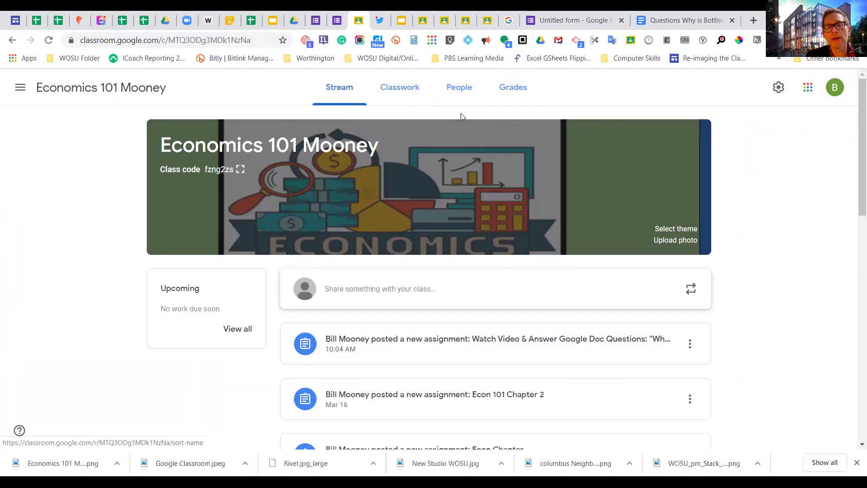
pyautogui.click(400, 94)
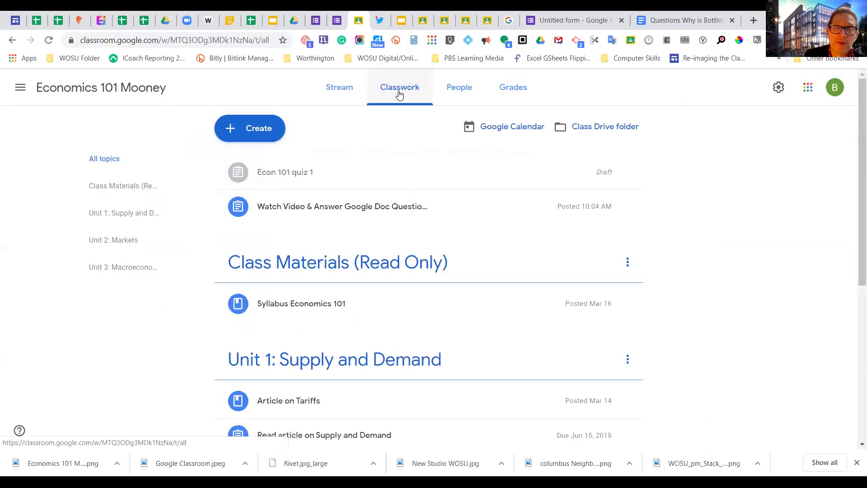
# Create a quiz assignment titled "Quiz: Chapter 5 Econ" in the class
pyautogui.click(265, 135)
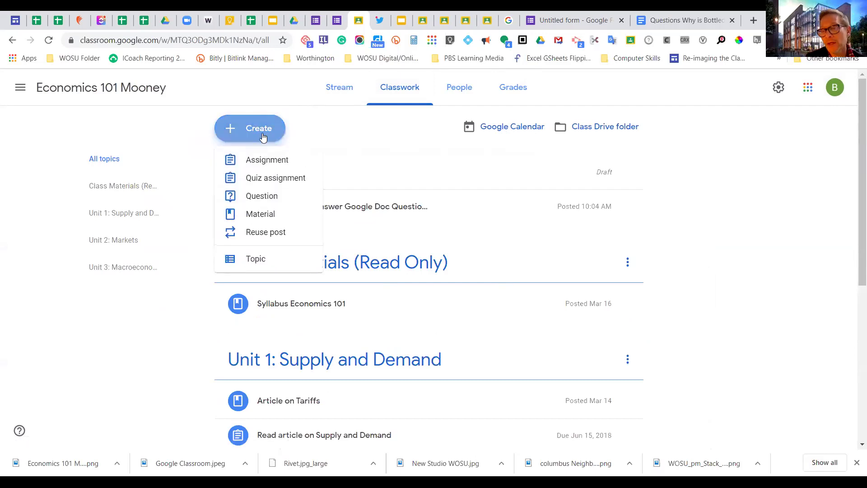
pyautogui.click(272, 178)
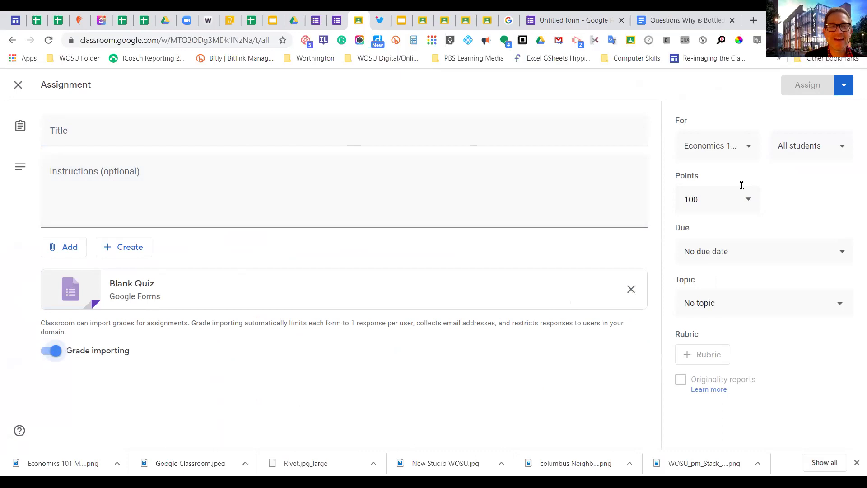
pyautogui.click(73, 130)
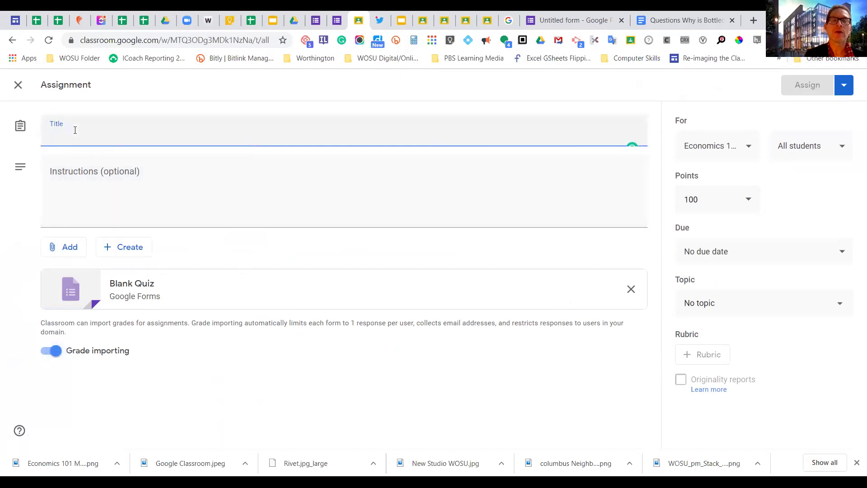
pyautogui.write('Qu')
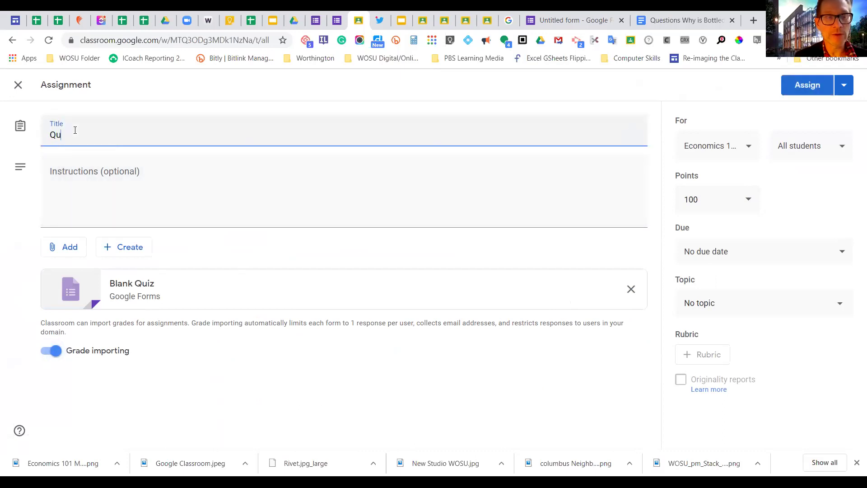
pyautogui.write('iz: Chapter 5 Econ')
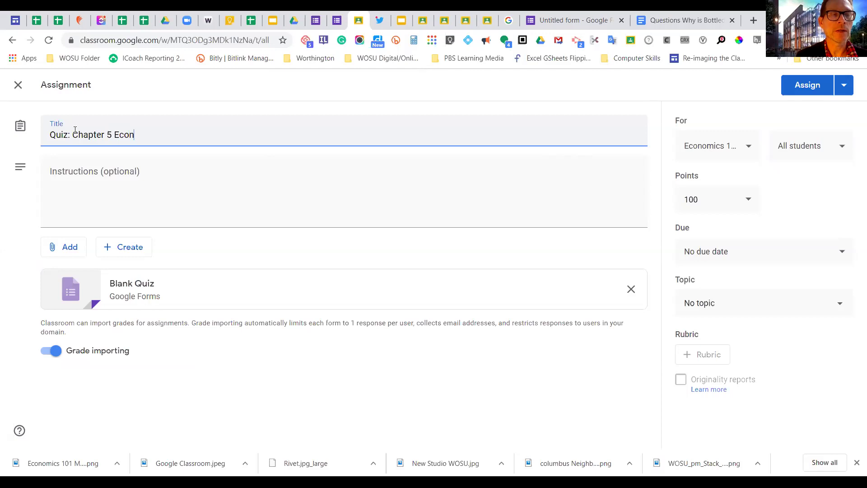
# View the attachment types available for the quiz assignment without adding one
pyautogui.click(57, 196)
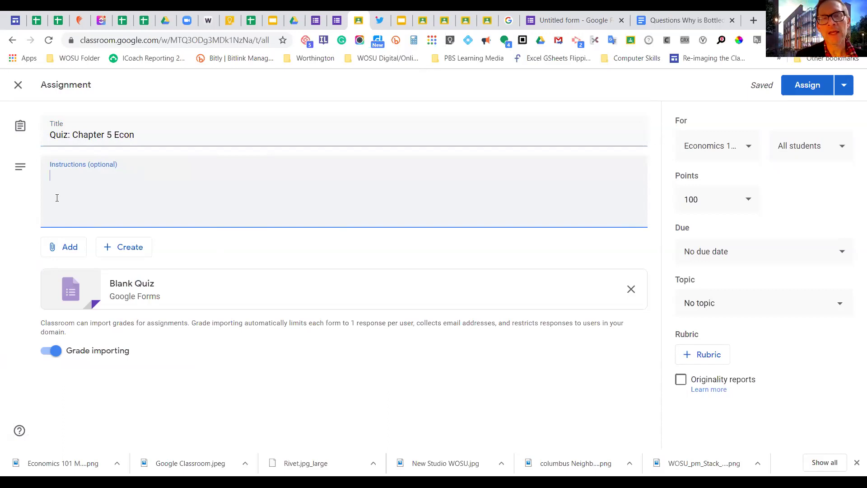
pyautogui.click(71, 247)
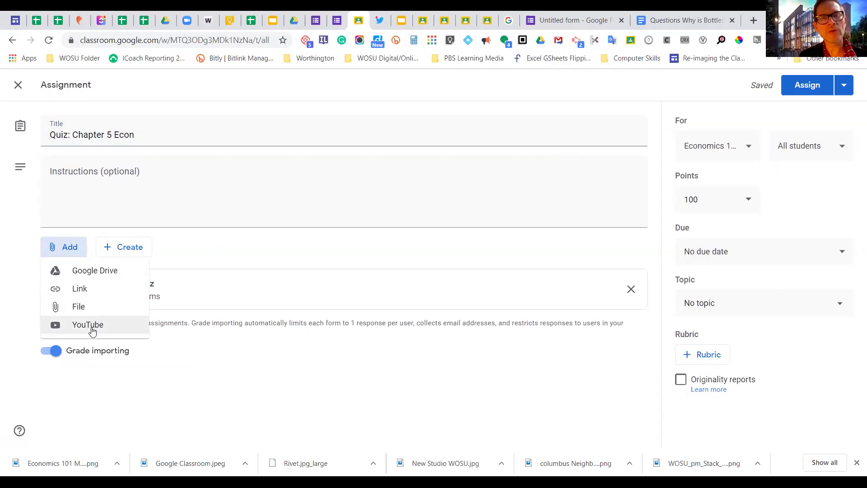
pyautogui.click(297, 258)
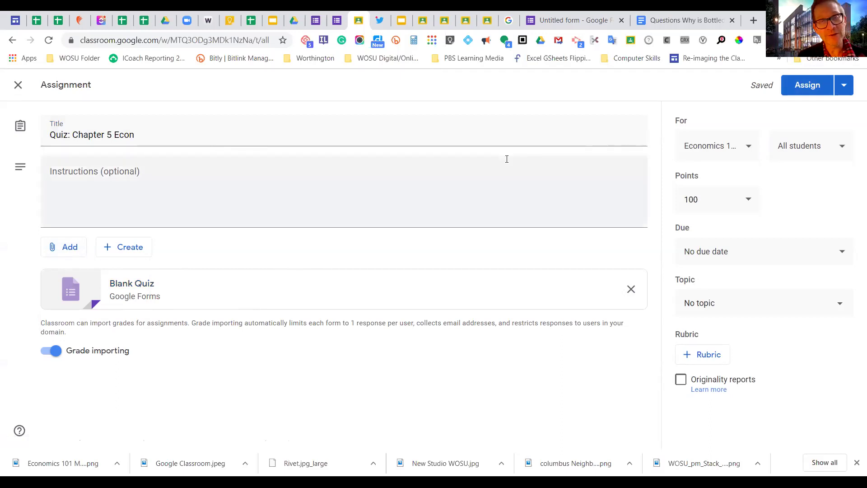
# Open the Blank Quiz form attached to the assignment and change its title to "Chapter 5 Quiz"
pyautogui.click(130, 290)
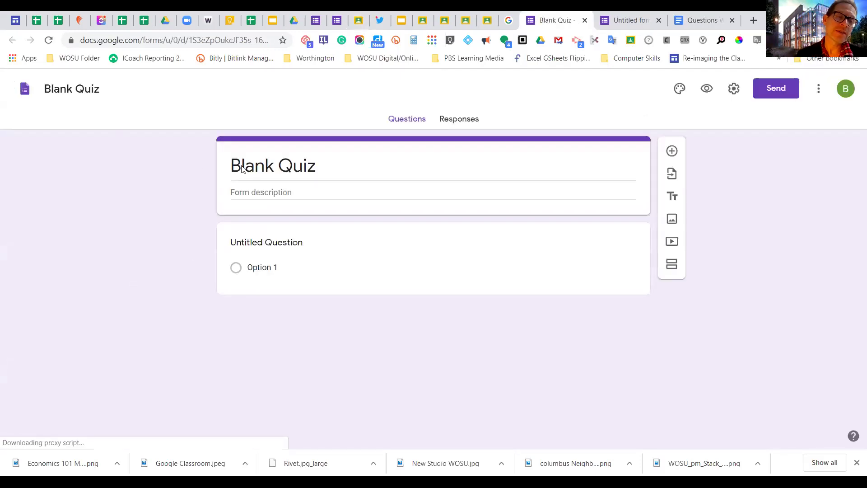
pyautogui.click(288, 167)
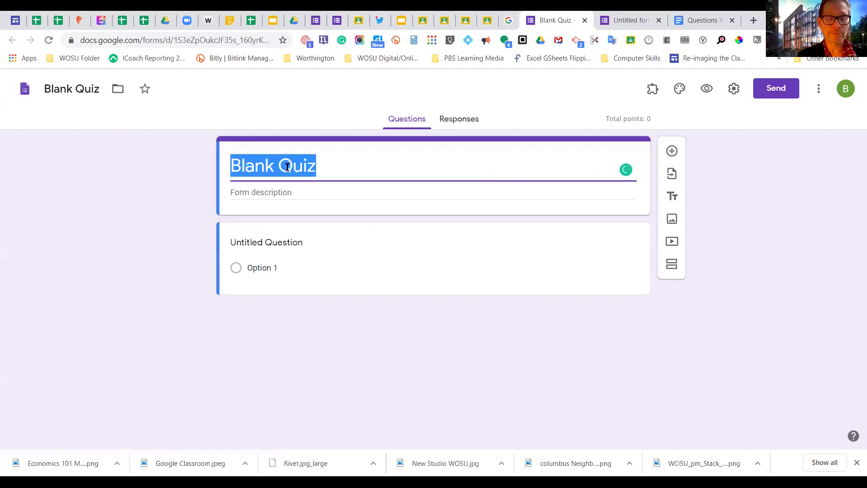
pyautogui.write('Chapter ')
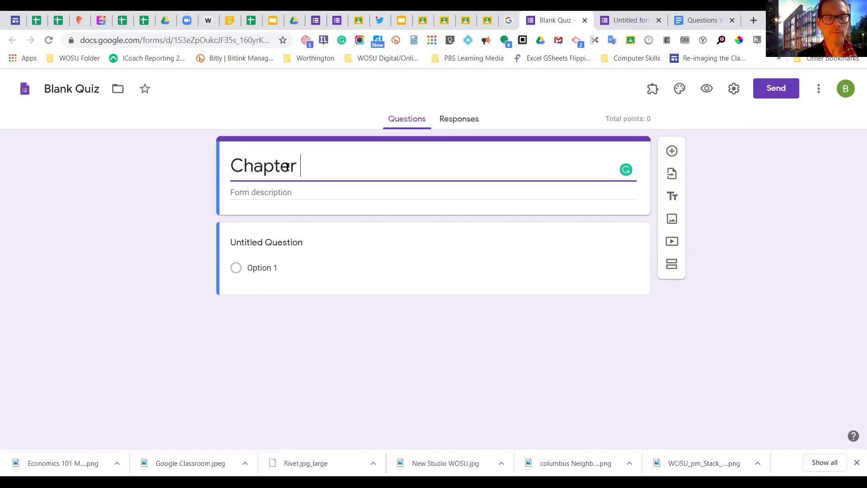
pyautogui.write('5 Quiz')
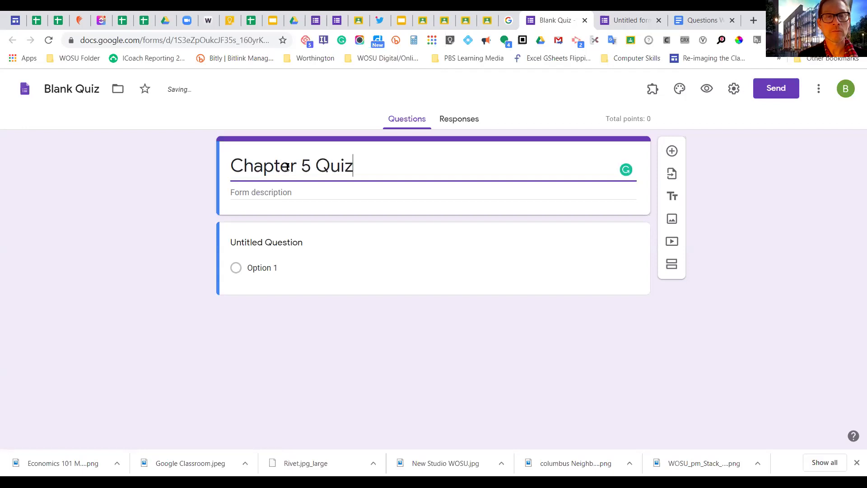
# Rename the form's file as "Chapter 5 Quiz" and open the untitled question for editing
pyautogui.click(85, 90)
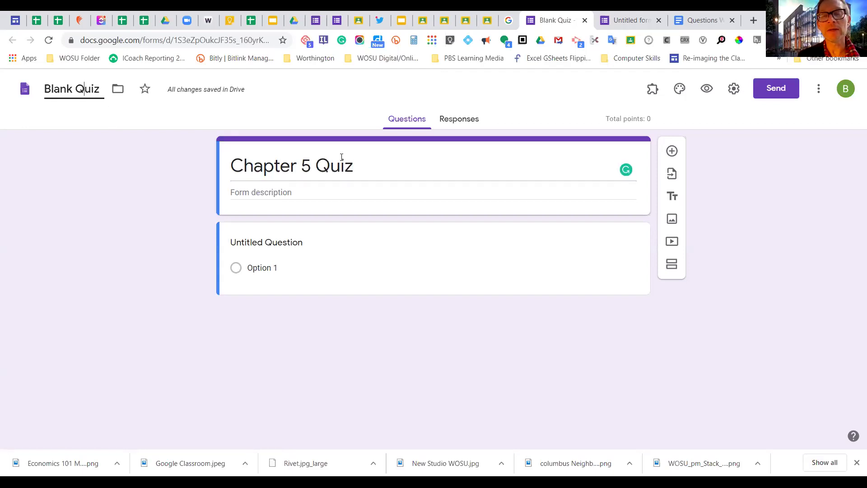
pyautogui.moveTo(101, 89); pyautogui.dragTo(44, 93)
pyautogui.write('Chapter')
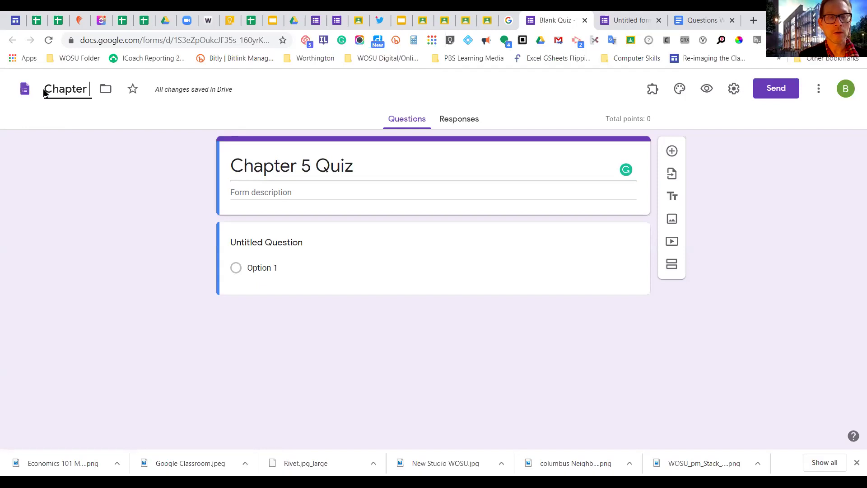
pyautogui.write(' 5')
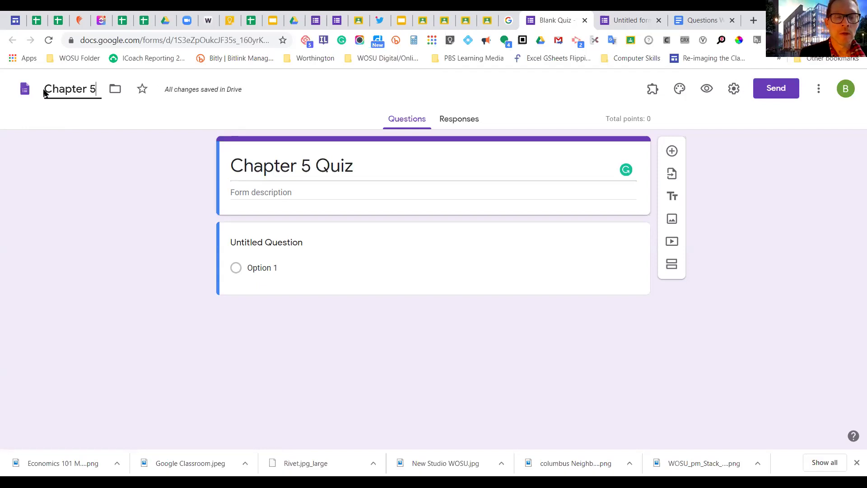
pyautogui.write(' Quiz')
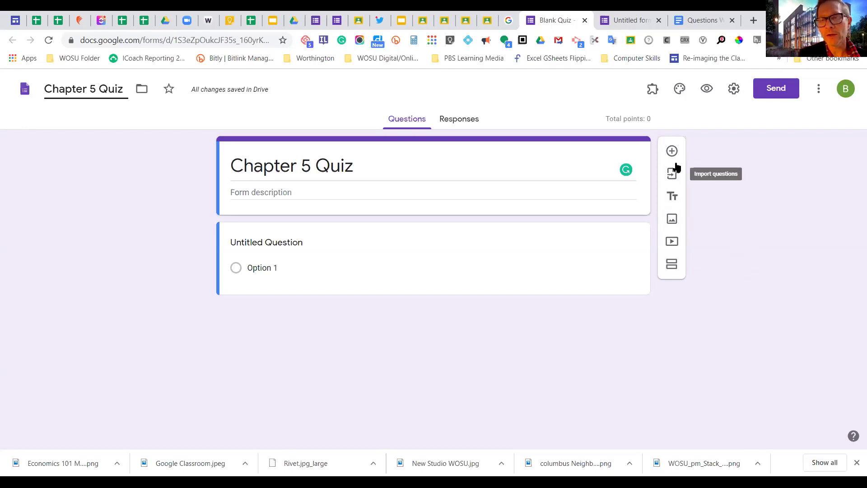
pyautogui.click(446, 248)
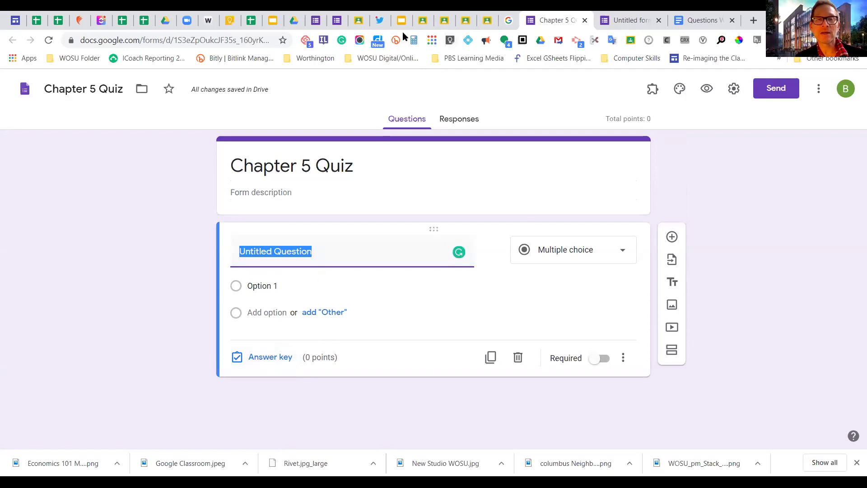
# Switch back to the Google Classroom assignment, set its points to 30 and assign it to all Economics 101 students
pyautogui.click(358, 21)
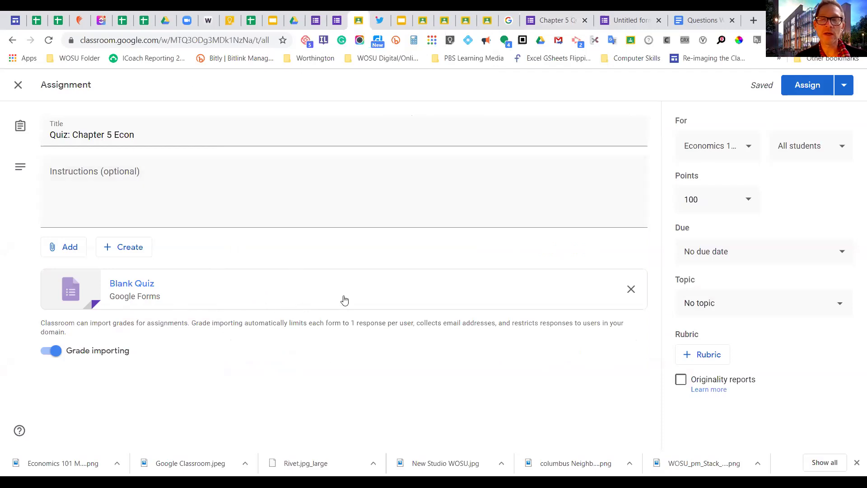
pyautogui.click(747, 200)
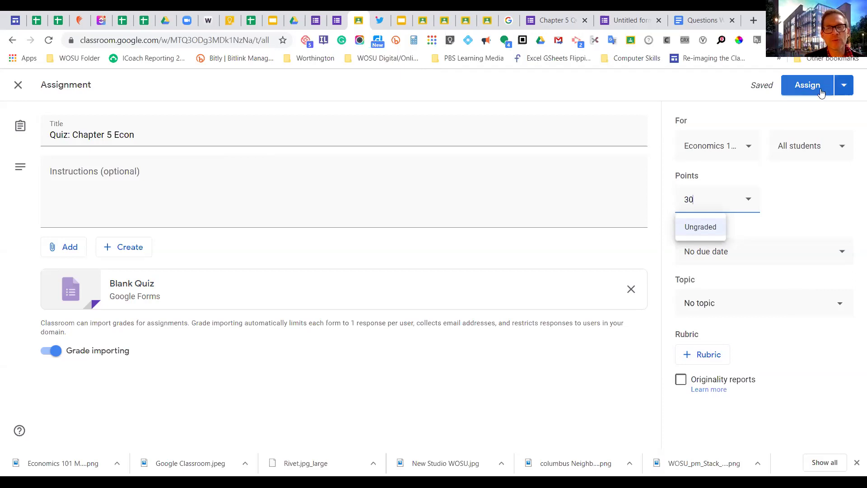
pyautogui.click(844, 88)
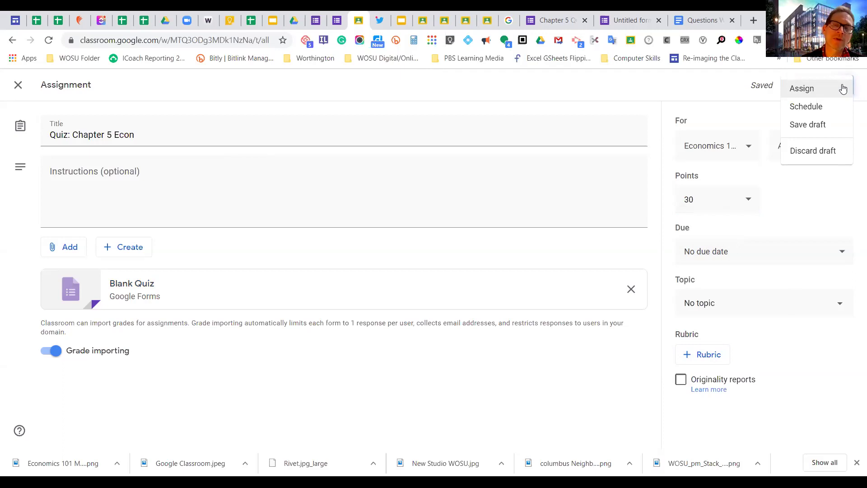
pyautogui.click(740, 118)
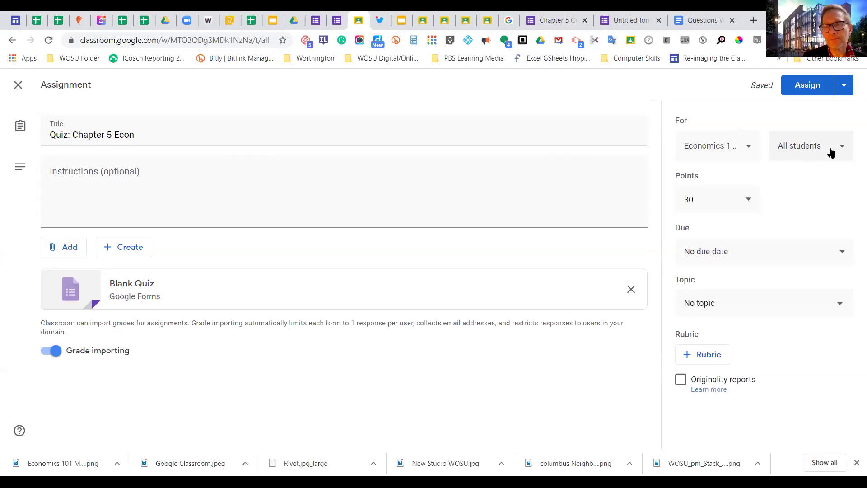
pyautogui.click(843, 87)
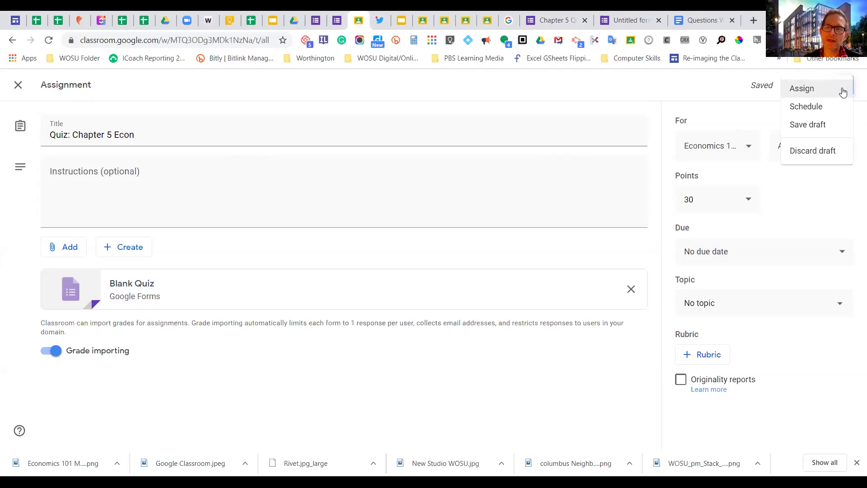
pyautogui.click(808, 99)
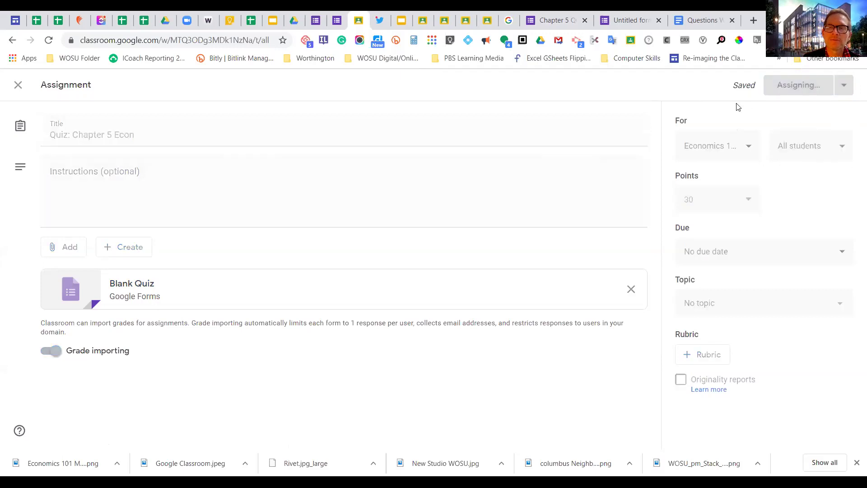